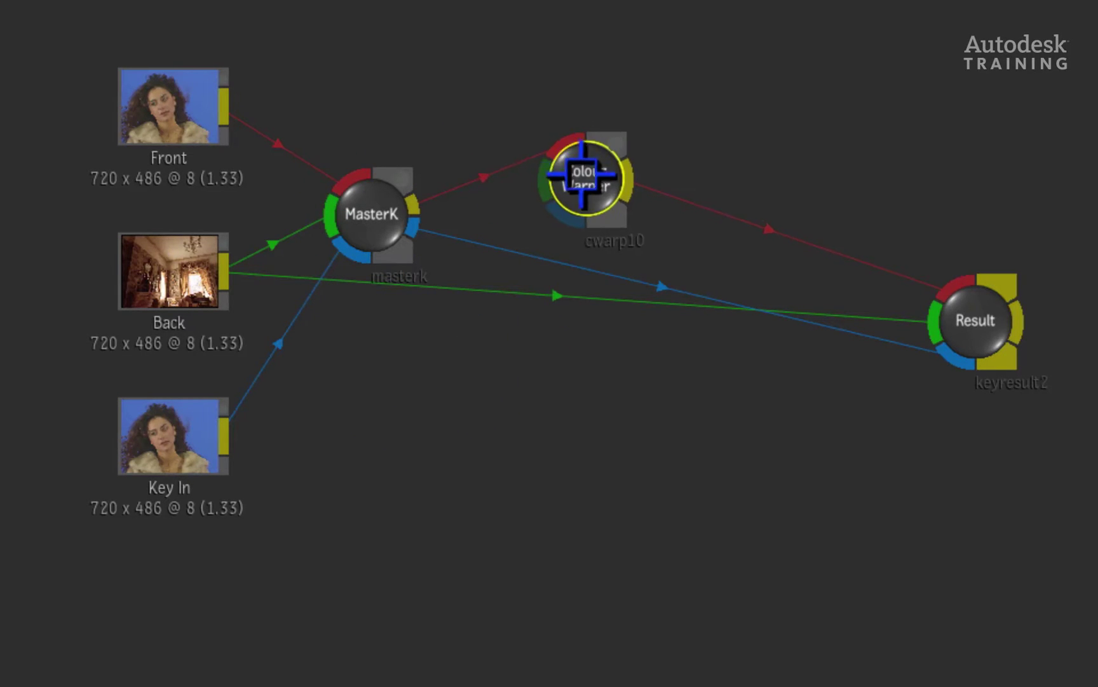
Inspect the Result node's composite, enlarging the view of the hair edges before returning to the schematic.
{"action": "left_click_drag", "start_coordinate": [584, 184], "coordinate": [515, 98]}
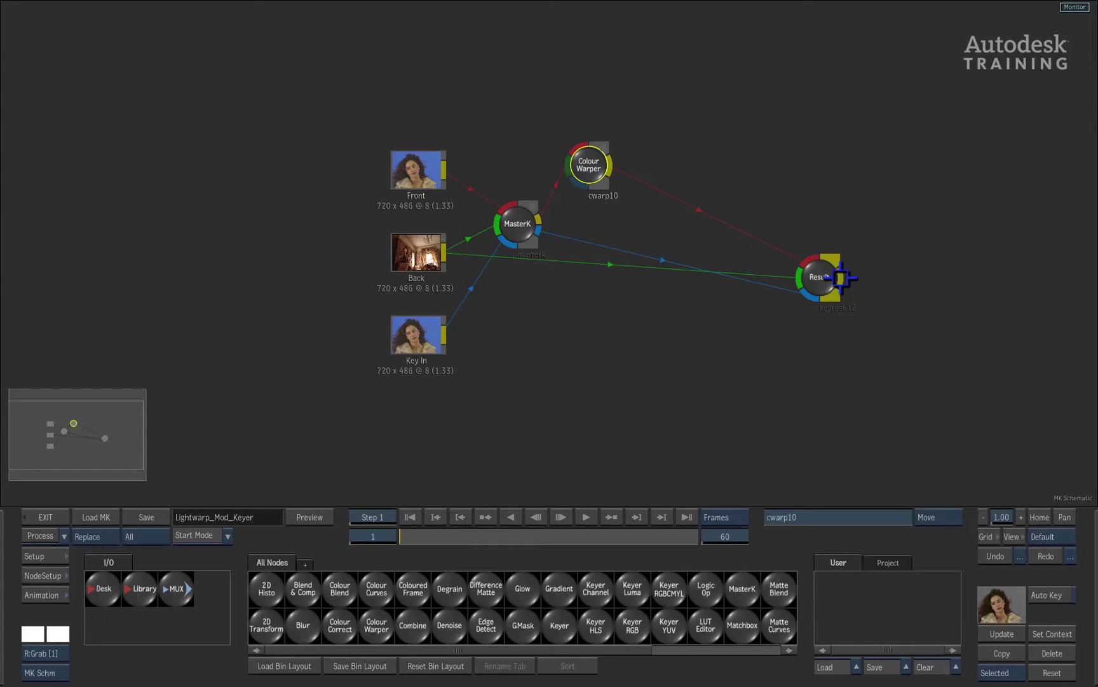
{"action": "left_click_drag", "start_coordinate": [840, 277], "coordinate": [834, 274]}
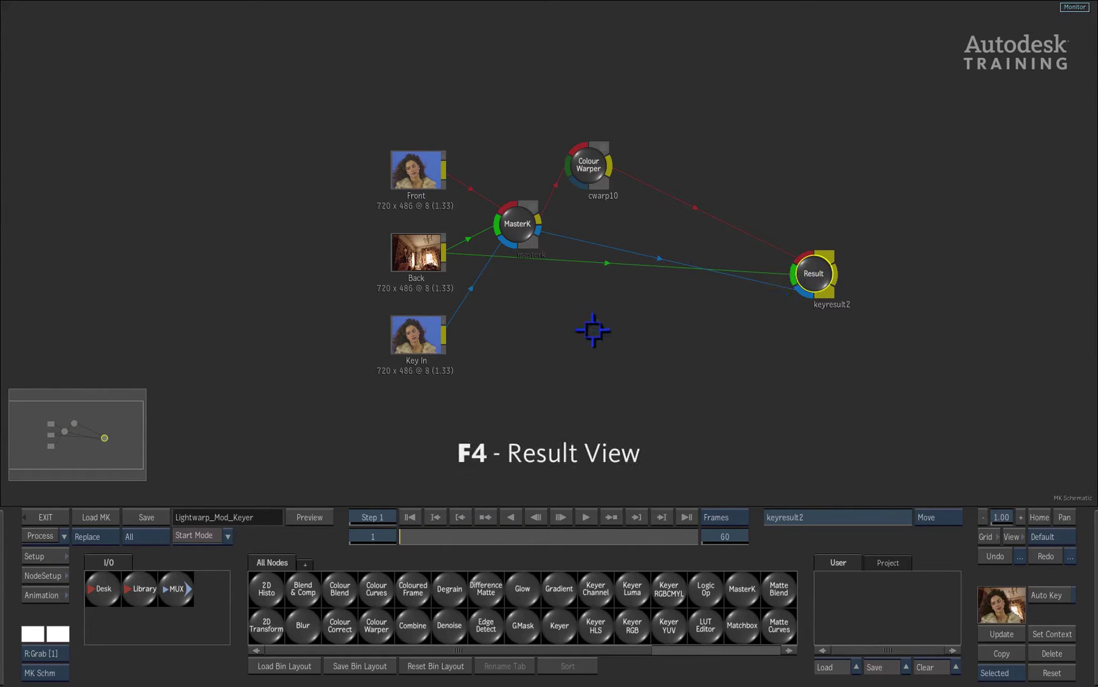
{"action": "key", "text": "F4"}
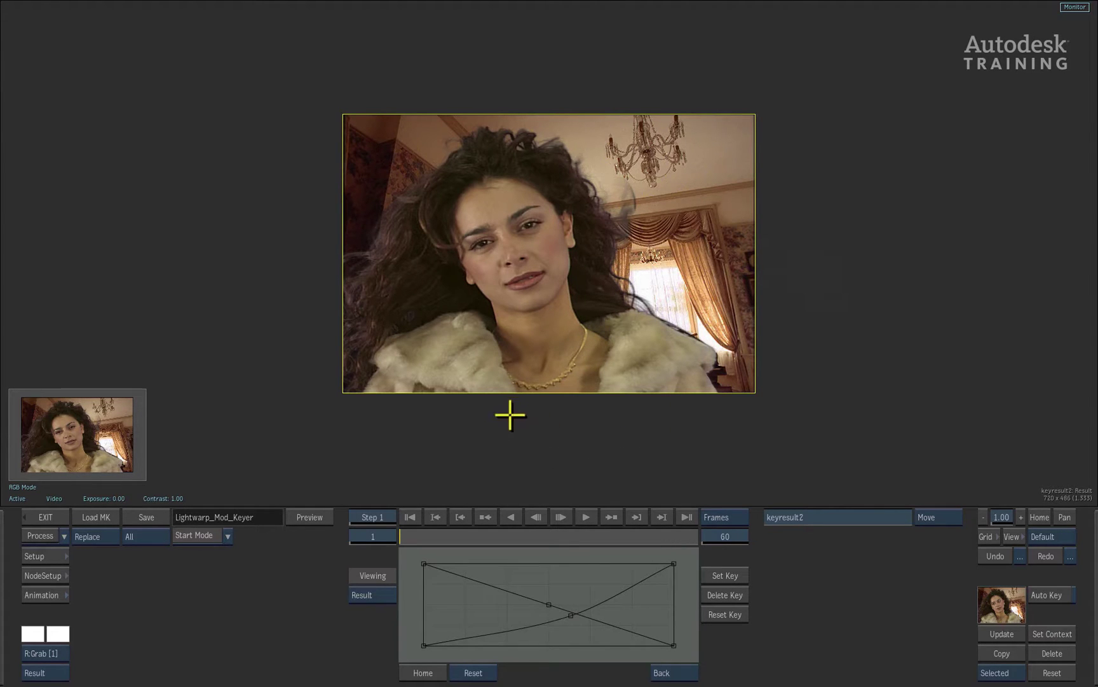
{"action": "left_click_drag", "start_coordinate": [523, 333], "coordinate": [609, 329]}
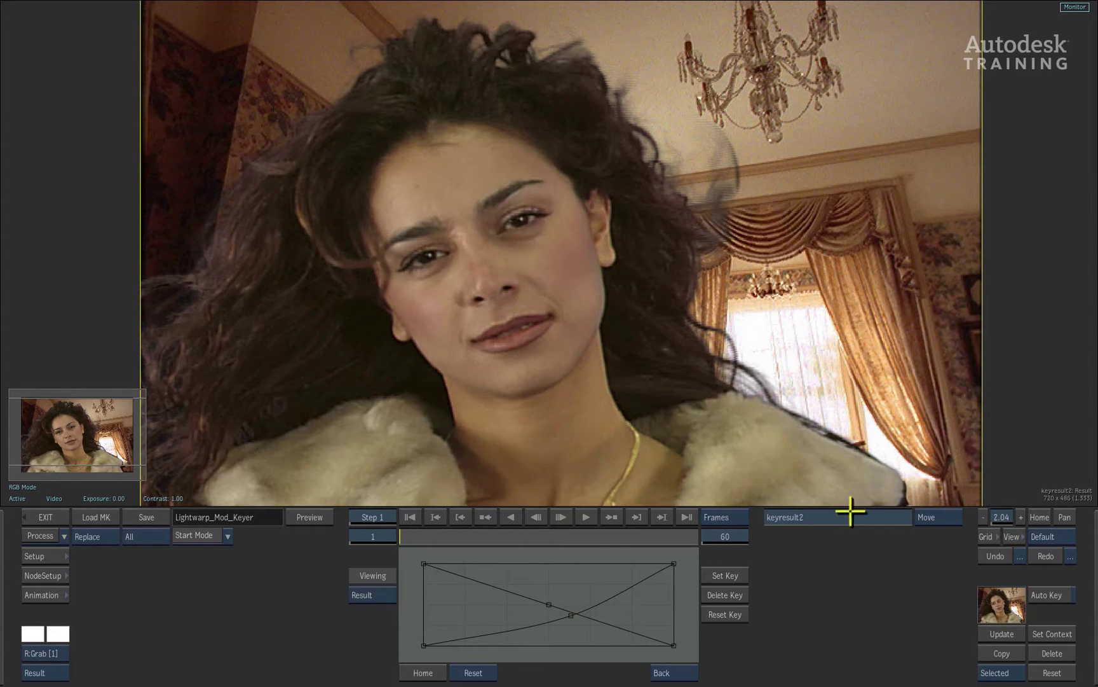
{"action": "left_click", "coordinate": [1040, 517]}
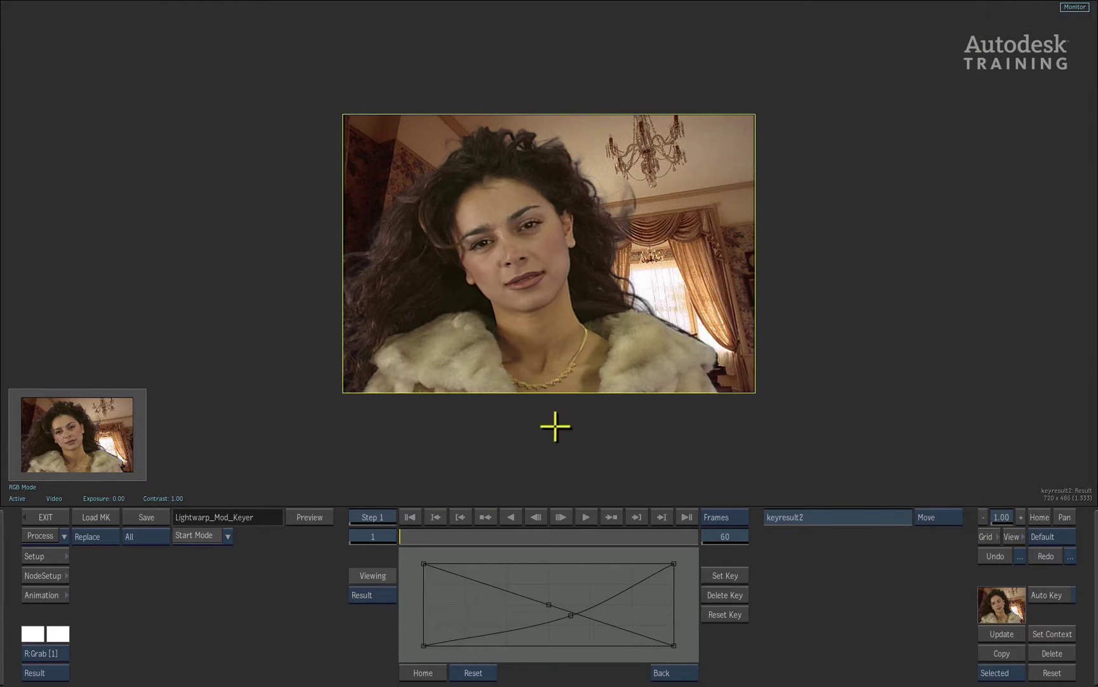
{"action": "key", "text": "Escape"}
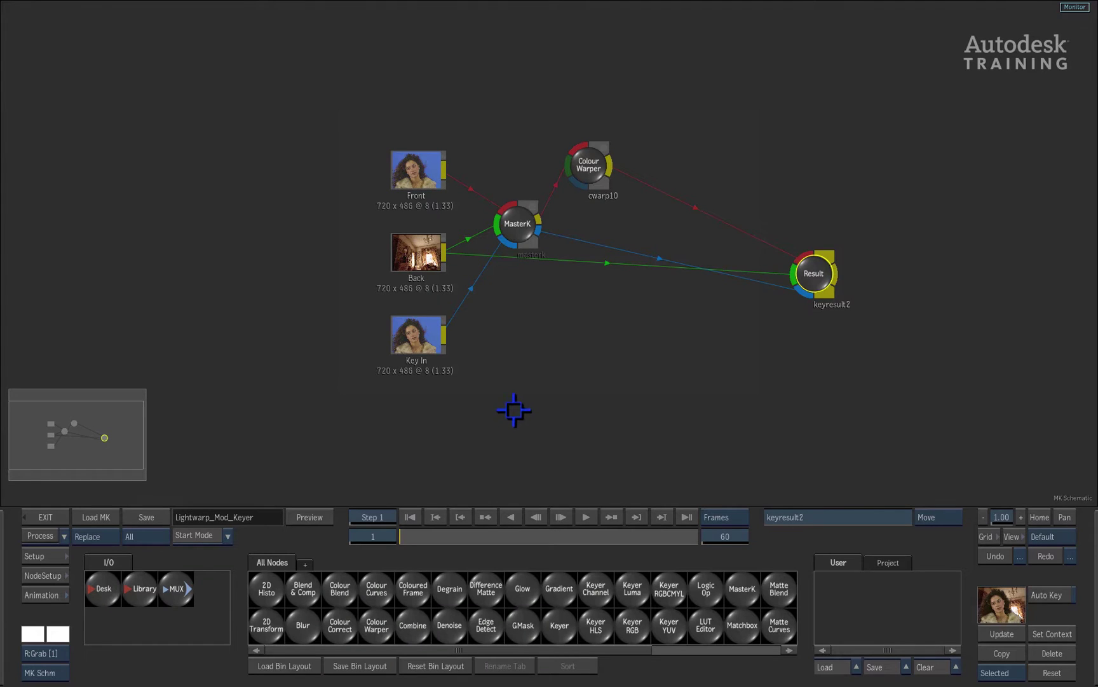
{"action": "key", "text": "F1"}
{"action": "key", "text": "F4"}
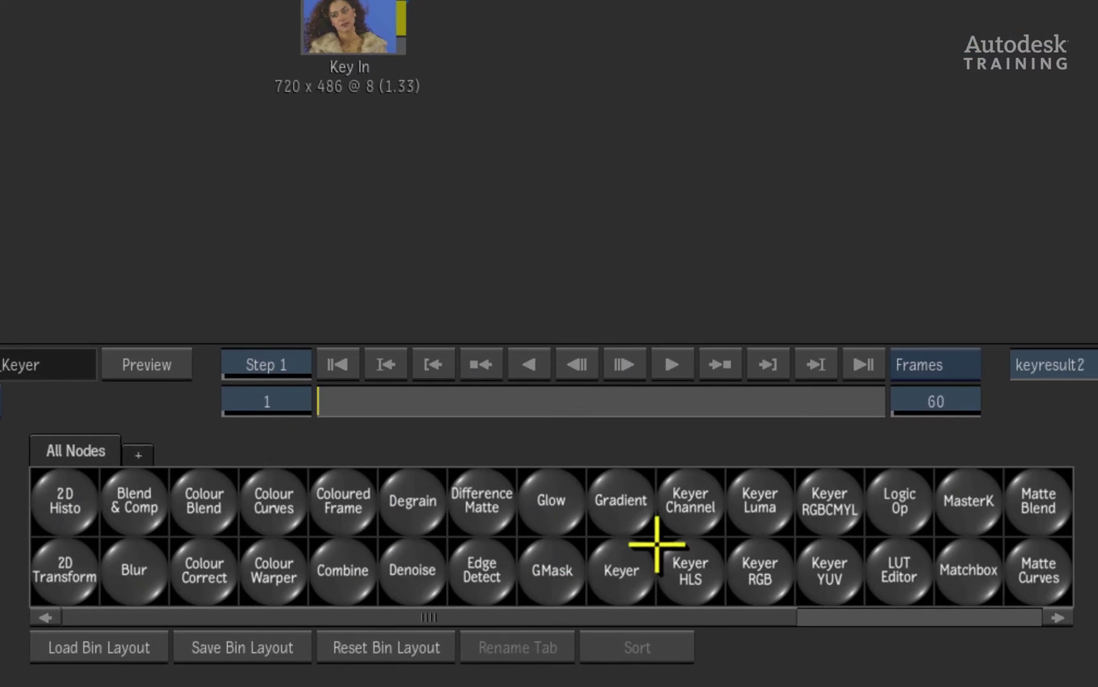
Add a Matte Curves node between the Colour Warper and Result nodes, and cut all links into the Result node.
{"action": "left_click_drag", "start_coordinate": [657, 544], "coordinate": [403, 529]}
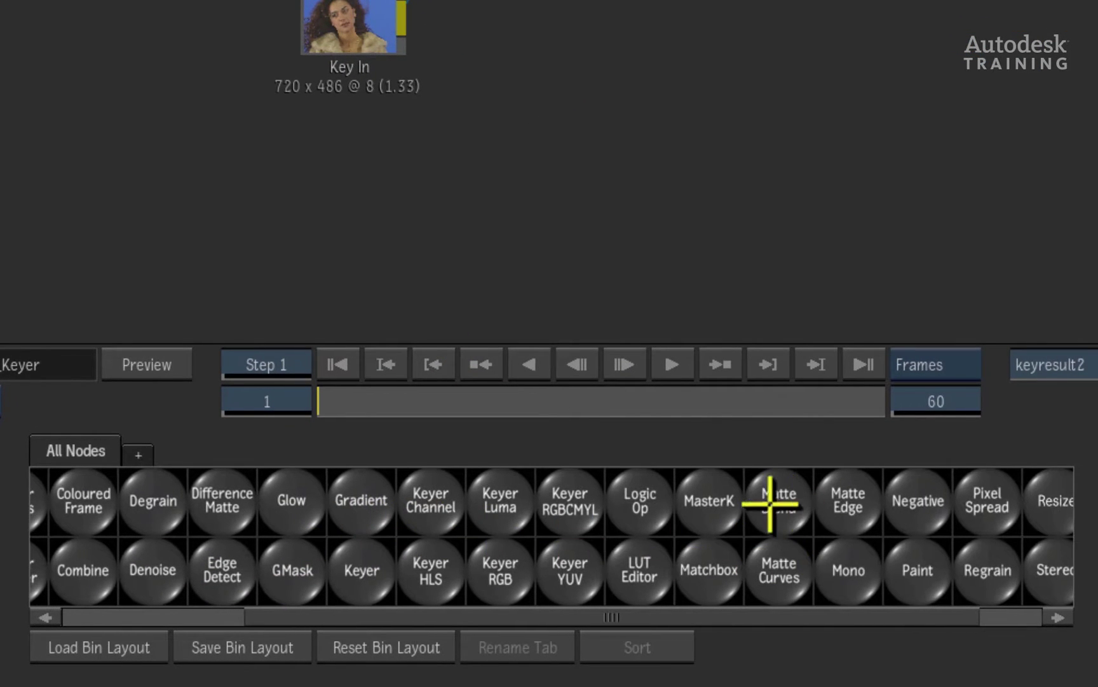
{"action": "left_click_drag", "start_coordinate": [776, 580], "coordinate": [704, 189]}
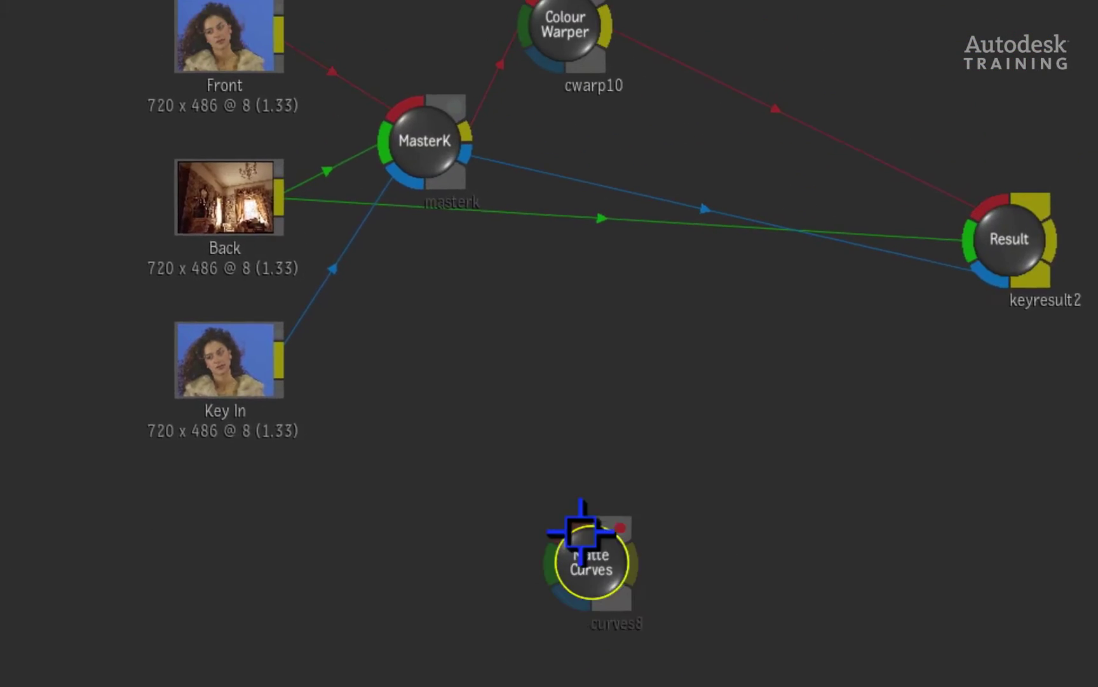
{"action": "left_click_drag", "start_coordinate": [581, 532], "coordinate": [691, 357]}
{"action": "left_click_drag", "start_coordinate": [650, 480], "coordinate": [671, 463]}
{"action": "mouse_move", "coordinate": [811, 54]}
{"action": "left_mouse_down"}
{"action": "mouse_move", "coordinate": [776, 368]}
{"action": "mouse_move", "coordinate": [826, 547]}
{"action": "mouse_move", "coordinate": [816, 565]}
{"action": "left_mouse_up"}
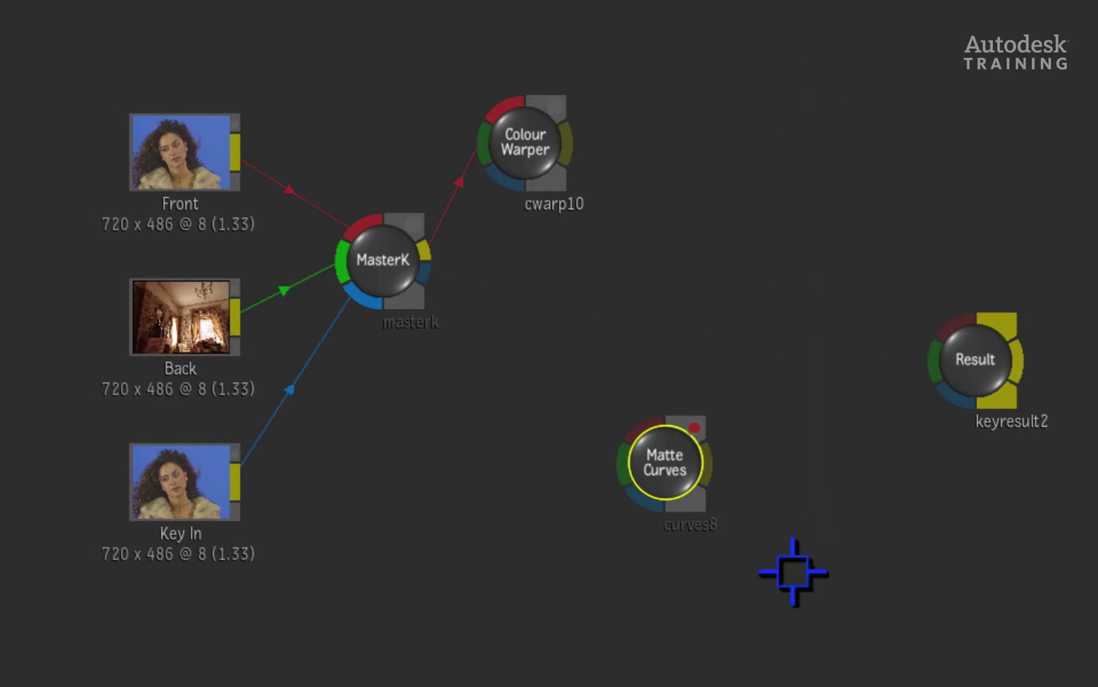
{"action": "mouse_move", "coordinate": [647, 456]}
{"action": "left_mouse_down"}
{"action": "mouse_move", "coordinate": [714, 329]}
{"action": "mouse_move", "coordinate": [664, 276]}
{"action": "mouse_move", "coordinate": [672, 316]}
{"action": "left_mouse_up"}
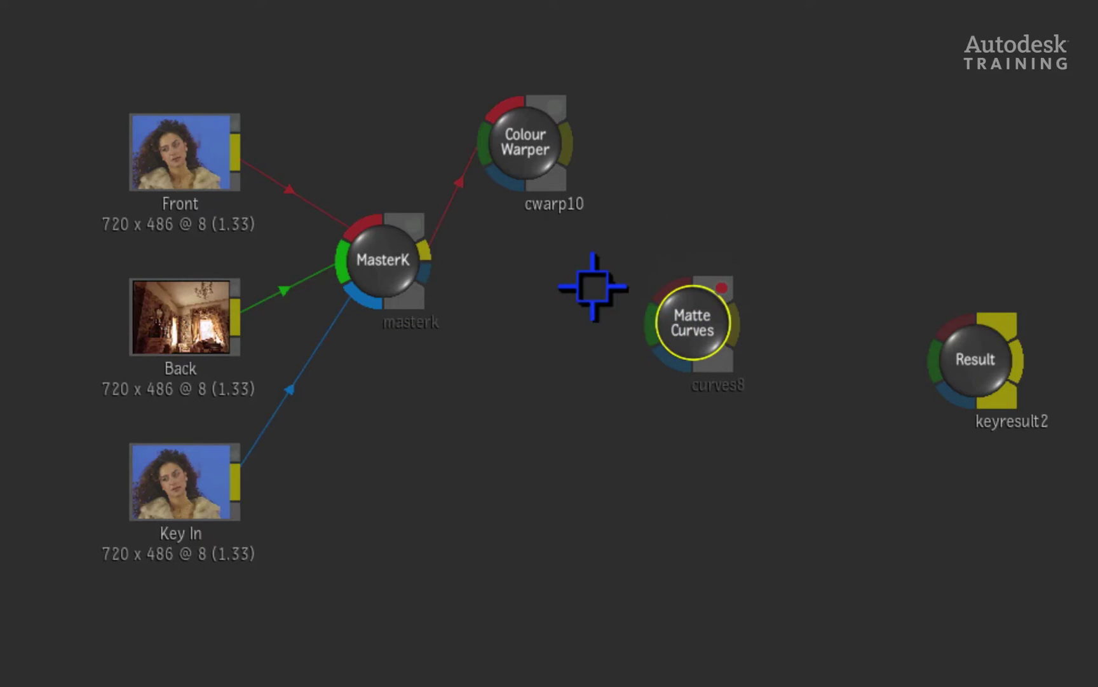
Connect the Colour Warper output, the Back clip and the MasterK matte output to the Matte Curves node's front, back and matte inputs.
{"action": "left_click_drag", "start_coordinate": [565, 144], "coordinate": [699, 324]}
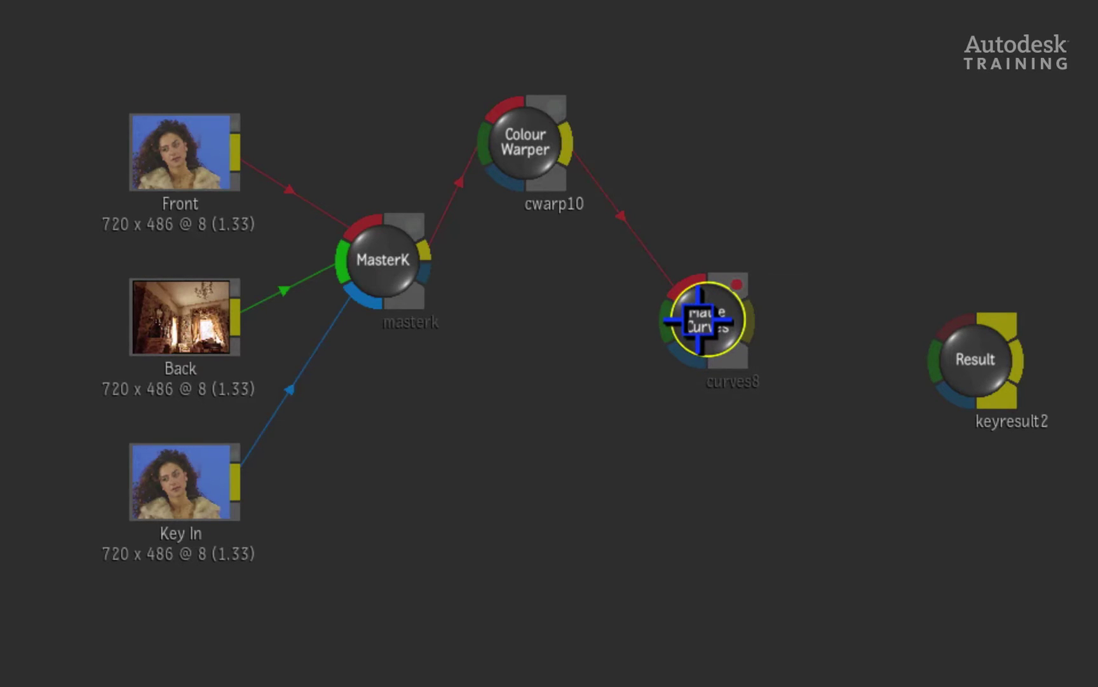
{"action": "left_click_drag", "start_coordinate": [236, 316], "coordinate": [669, 331]}
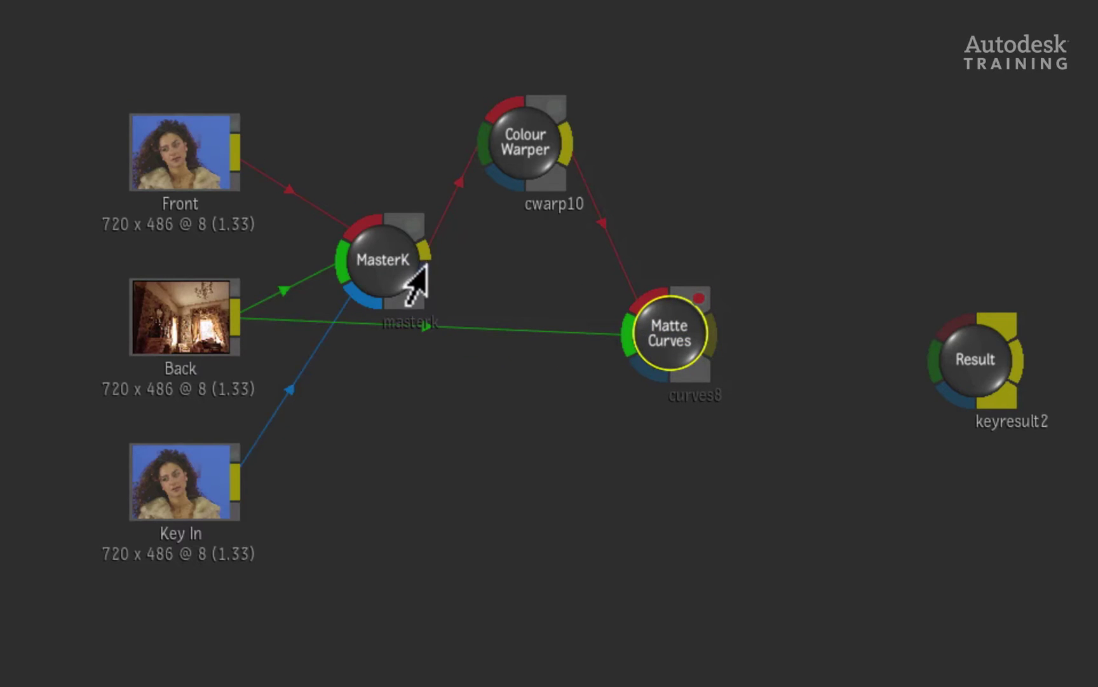
{"action": "left_click_drag", "start_coordinate": [420, 278], "coordinate": [649, 374]}
{"action": "mouse_move", "coordinate": [665, 332]}
{"action": "left_mouse_down"}
{"action": "mouse_move", "coordinate": [658, 367]}
{"action": "mouse_move", "coordinate": [671, 316]}
{"action": "left_mouse_up"}
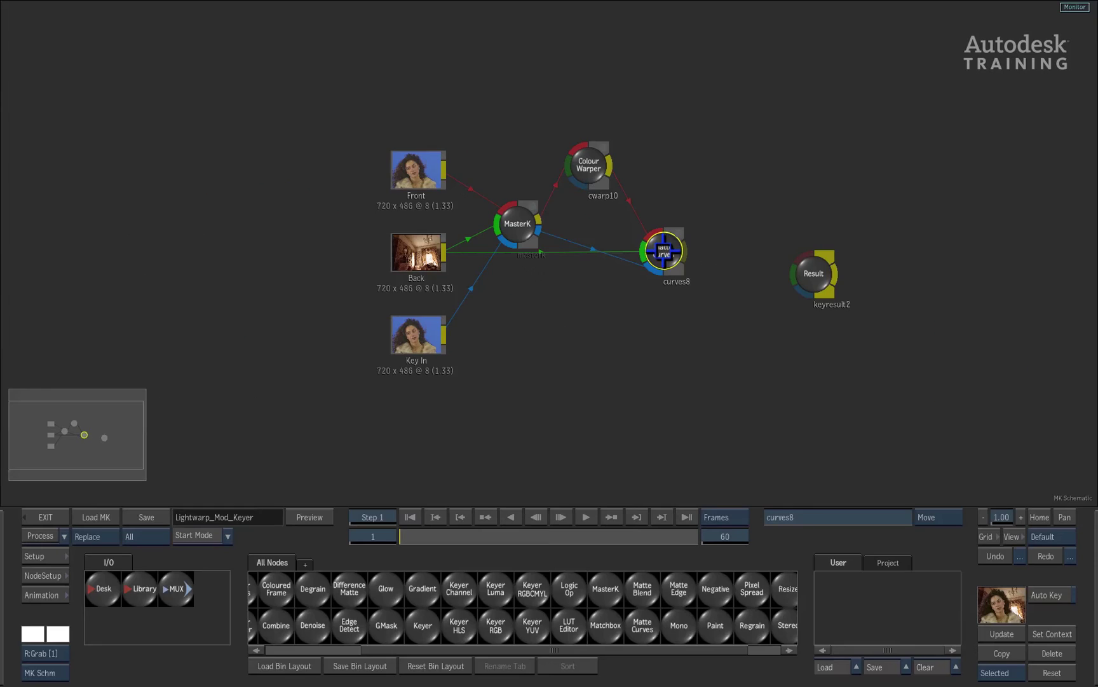
In the Matte Curves result view, pull the rising blend curve's midpoint down and to the right to bow it below the diagonal.
{"action": "double_click", "coordinate": [669, 322]}
{"action": "left_click_drag", "start_coordinate": [661, 254], "coordinate": [665, 251]}
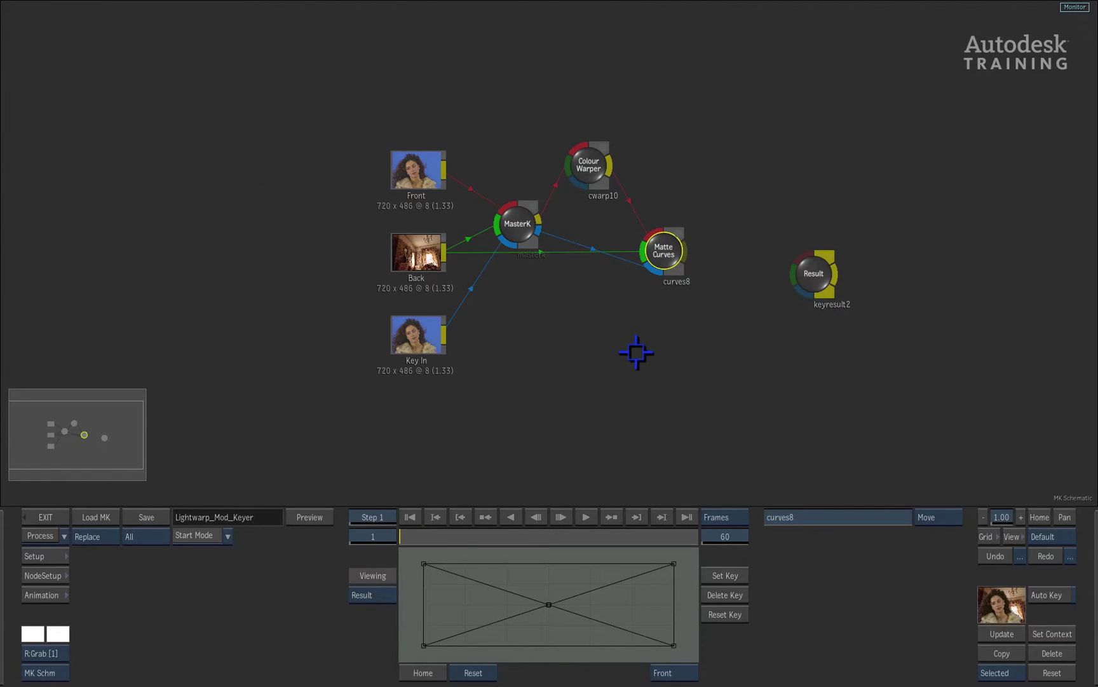
{"action": "key", "text": "F4"}
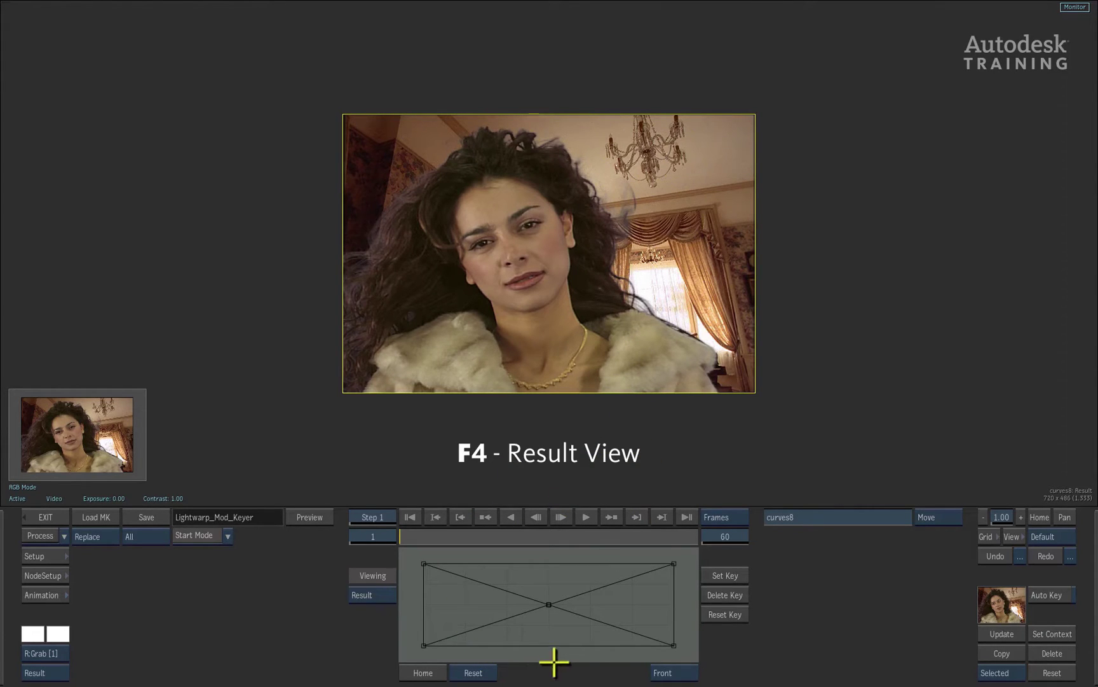
{"action": "left_click", "coordinate": [589, 592]}
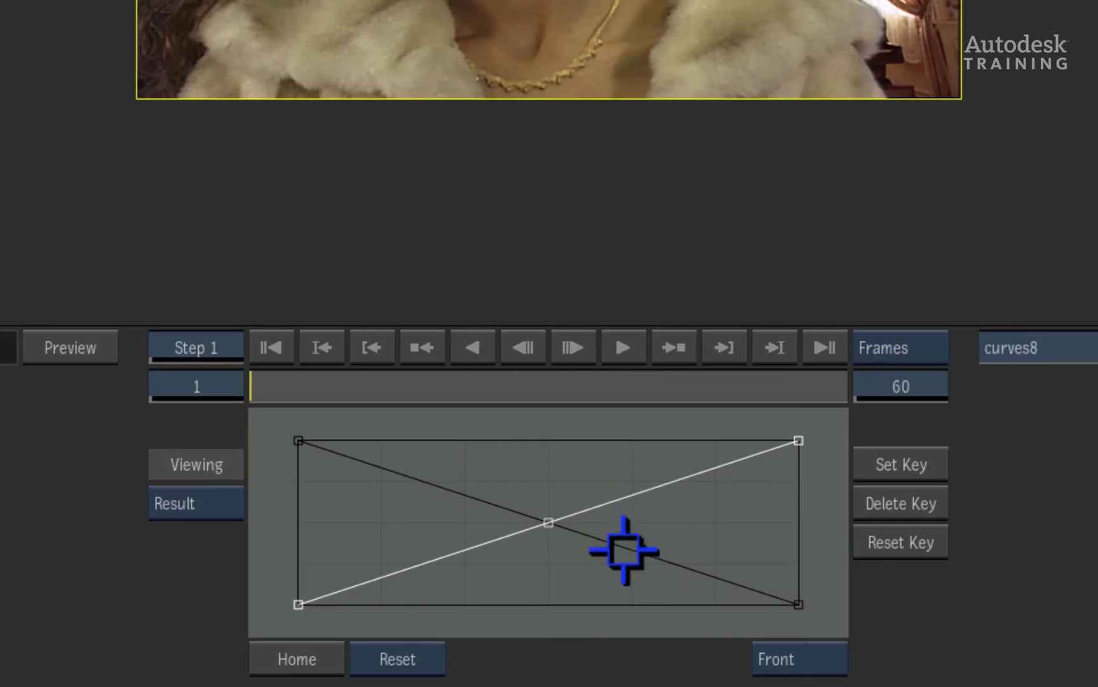
{"action": "left_click_drag", "start_coordinate": [549, 523], "coordinate": [603, 559]}
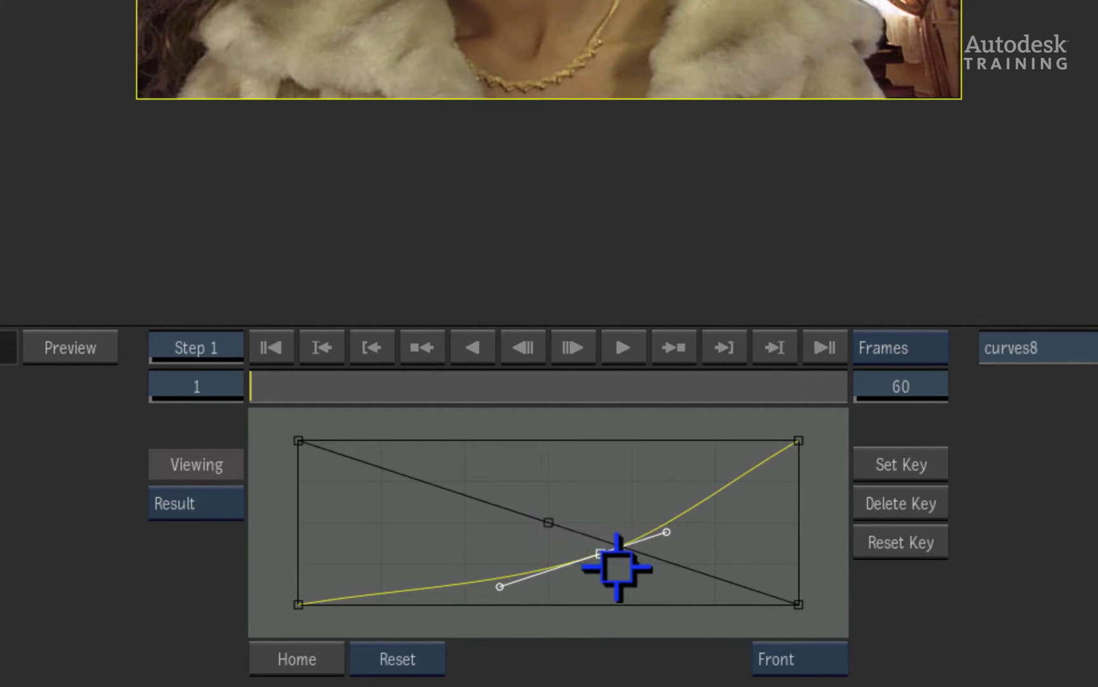
{"action": "left_click", "coordinate": [599, 556]}
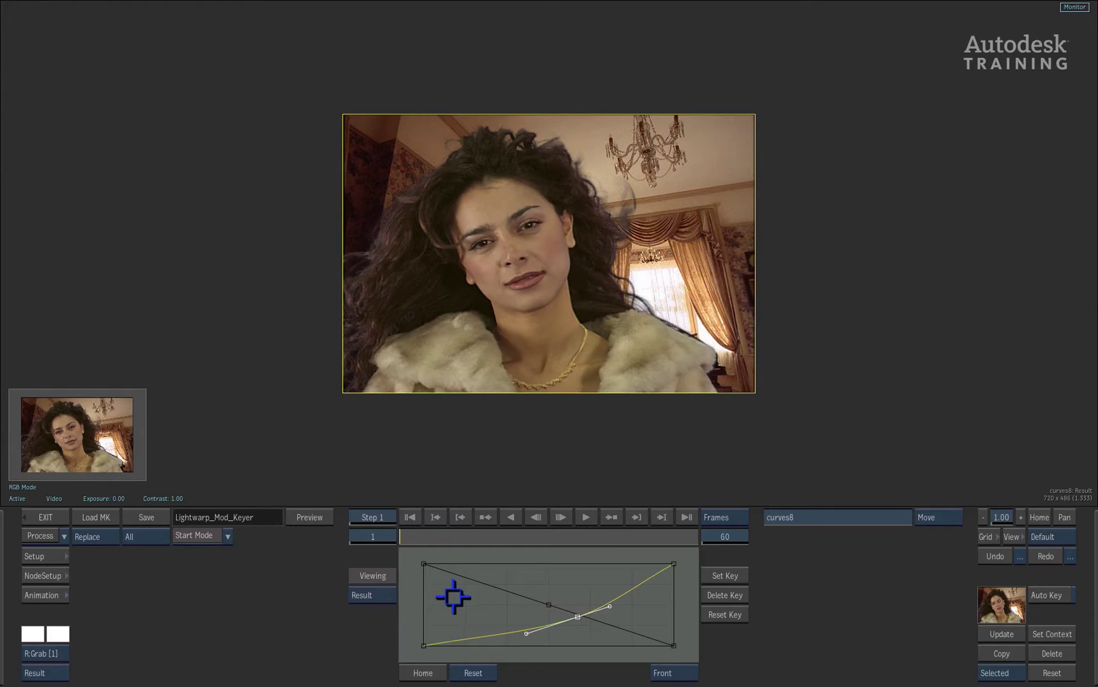
Add a Matte Edge node below the Matte Curves node and feed it the MasterK matte output.
{"action": "mouse_move", "coordinate": [1, 625]}
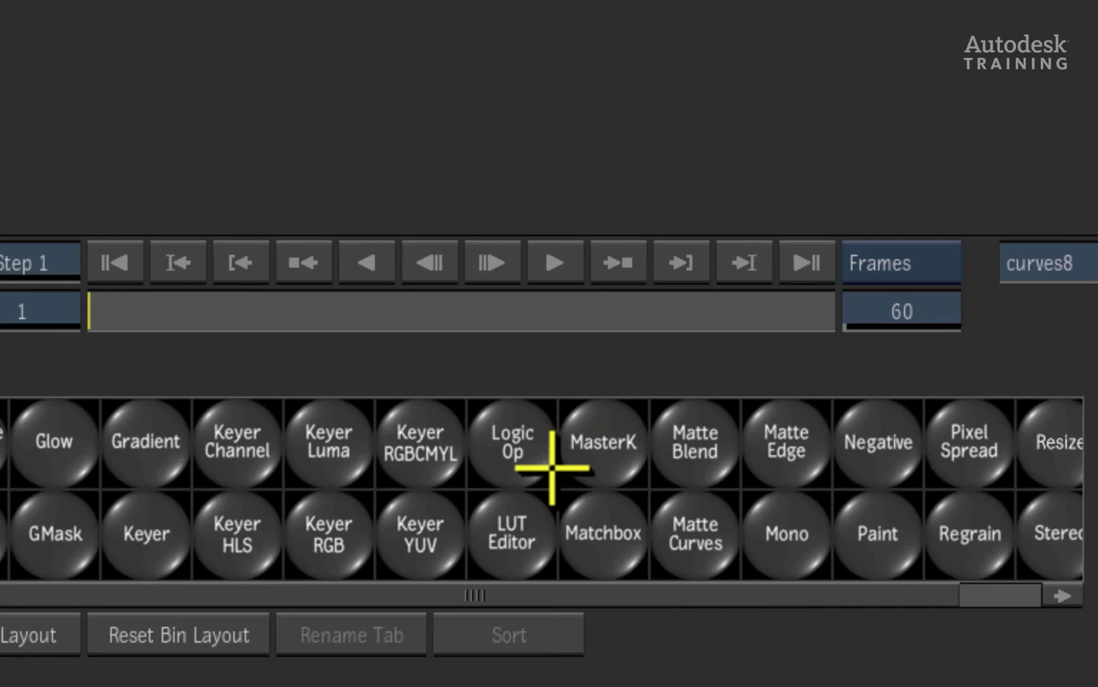
{"action": "left_click_drag", "start_coordinate": [585, 598], "coordinate": [500, 599]}
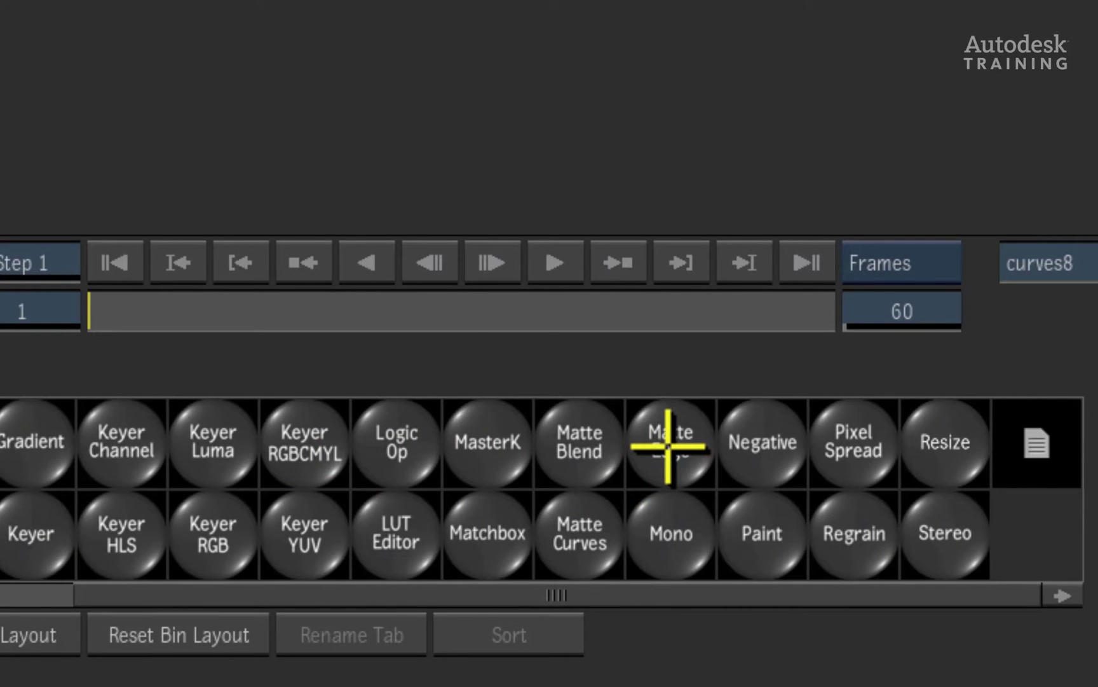
{"action": "left_click_drag", "start_coordinate": [668, 445], "coordinate": [615, 482]}
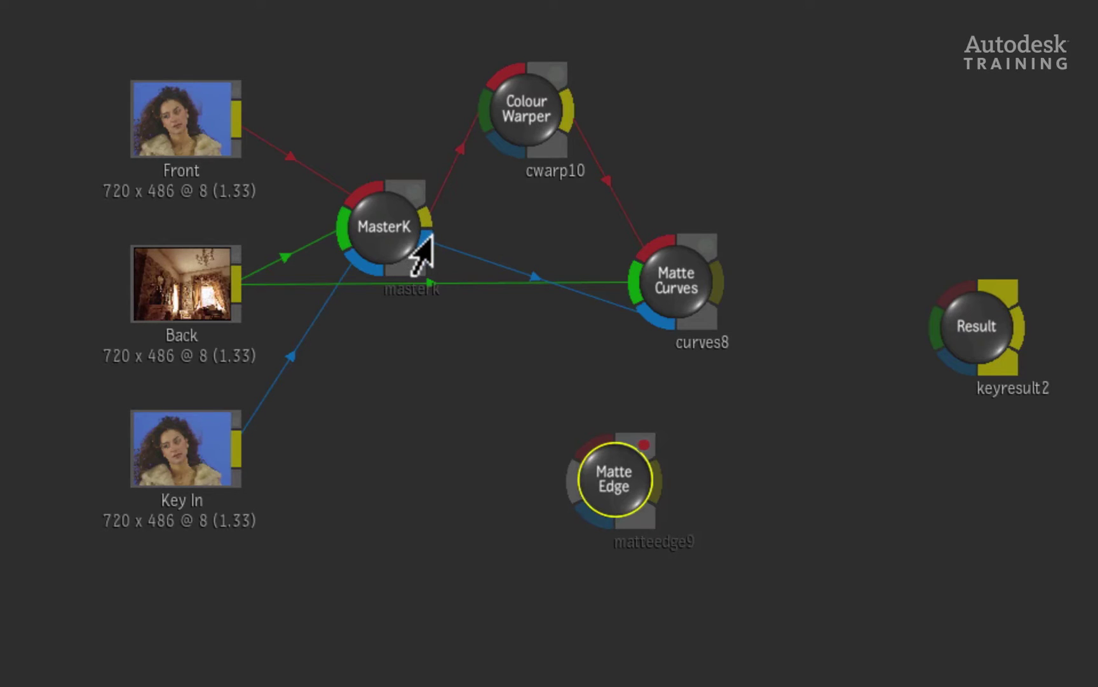
{"action": "left_click_drag", "start_coordinate": [427, 240], "coordinate": [628, 509]}
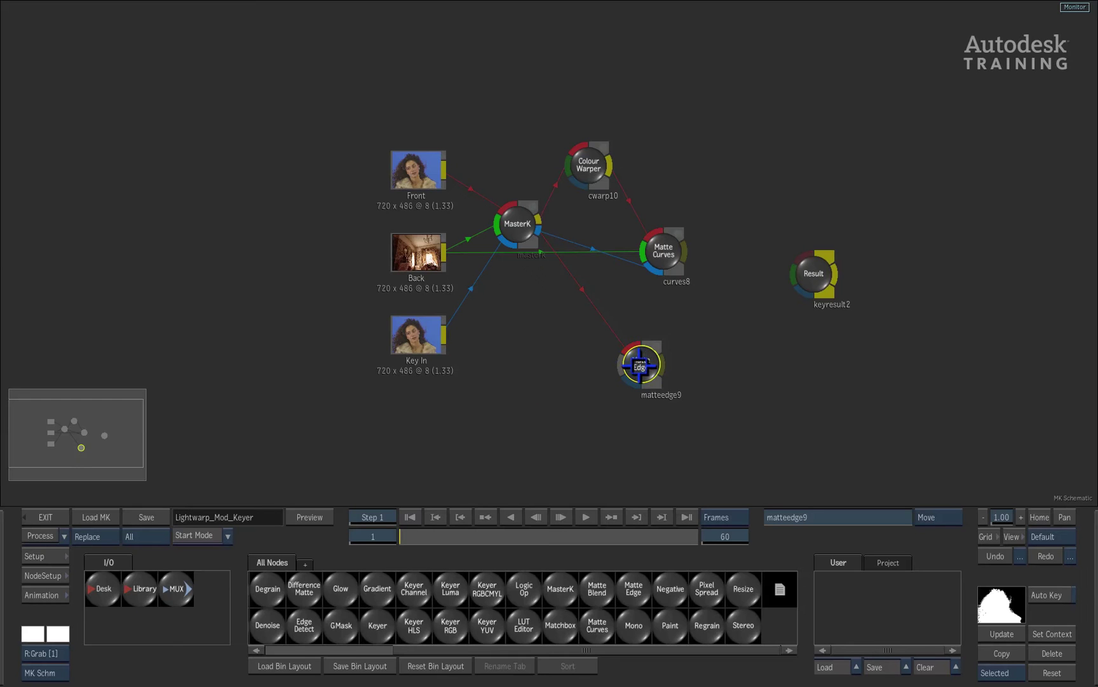
Display the Matte Edge node's result, enable Edges and switch the edge mode to Advanced.
{"action": "double_click", "coordinate": [639, 366]}
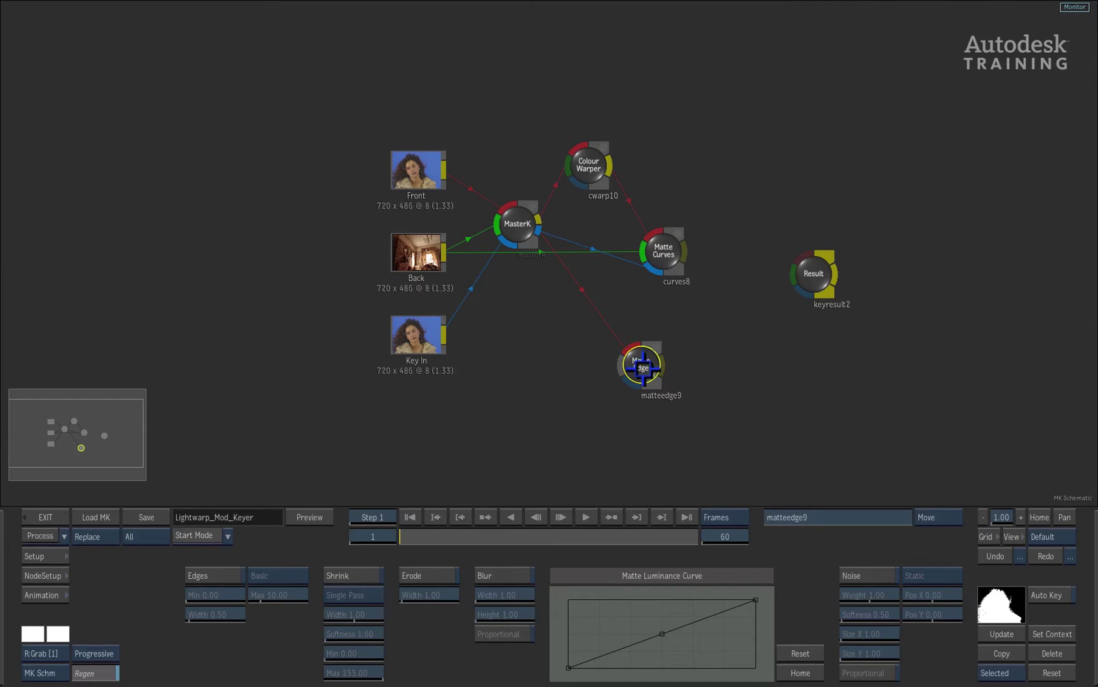
{"action": "key", "text": "F4"}
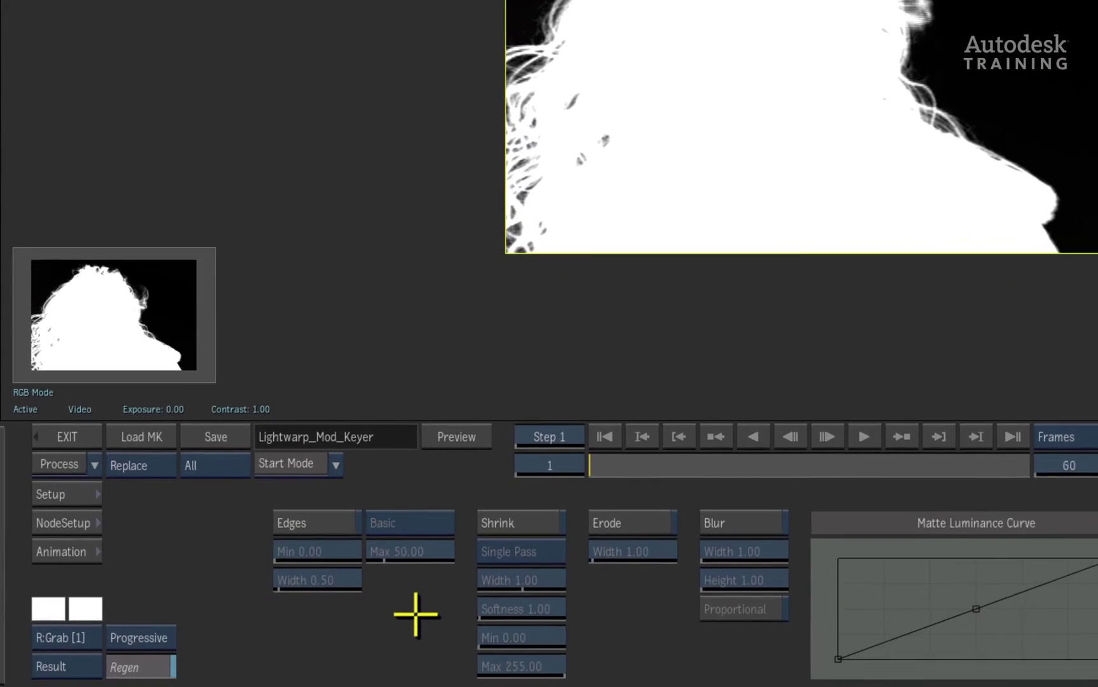
{"action": "left_click", "coordinate": [328, 525]}
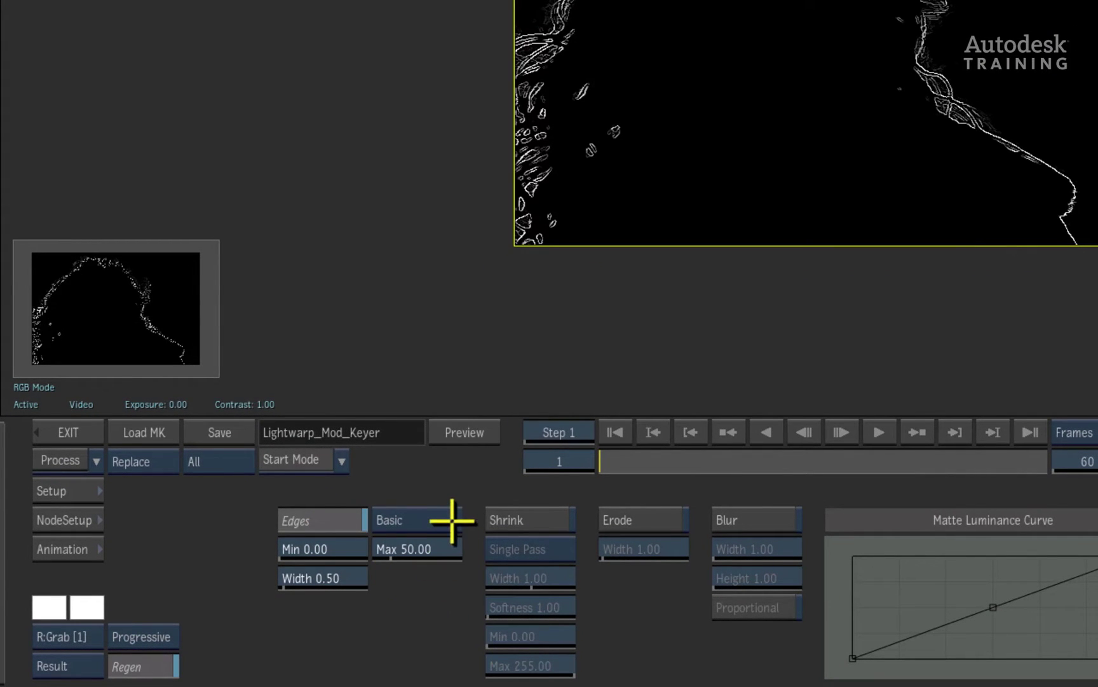
{"action": "left_click_drag", "start_coordinate": [441, 517], "coordinate": [438, 490]}
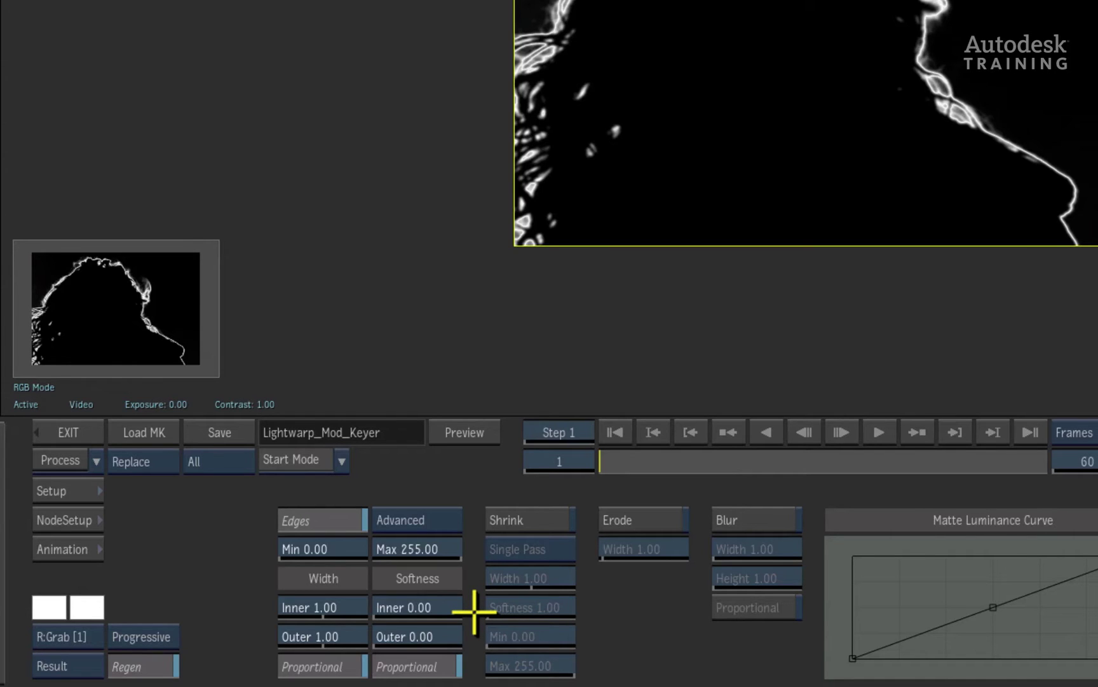
Set the proportional inner and outer edge widths to 0, unlink the softness values and set the inner softness to 3.00.
{"action": "left_click", "coordinate": [332, 603]}
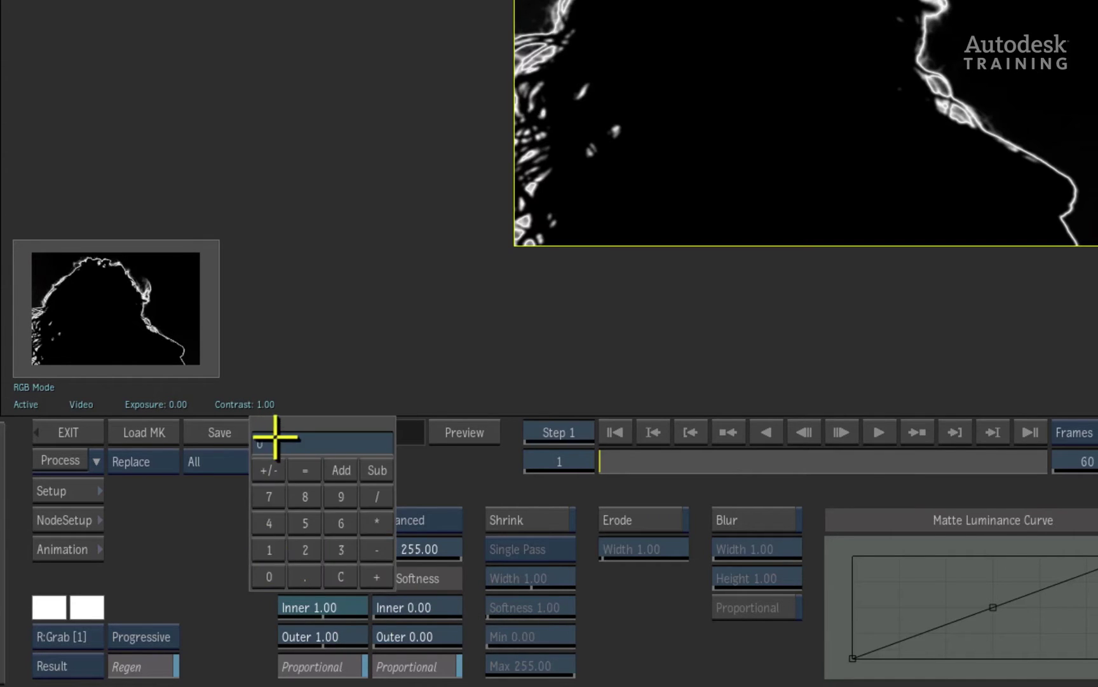
{"action": "type", "text": "0"}
{"action": "key", "text": "Return"}
{"action": "left_click", "coordinate": [445, 664]}
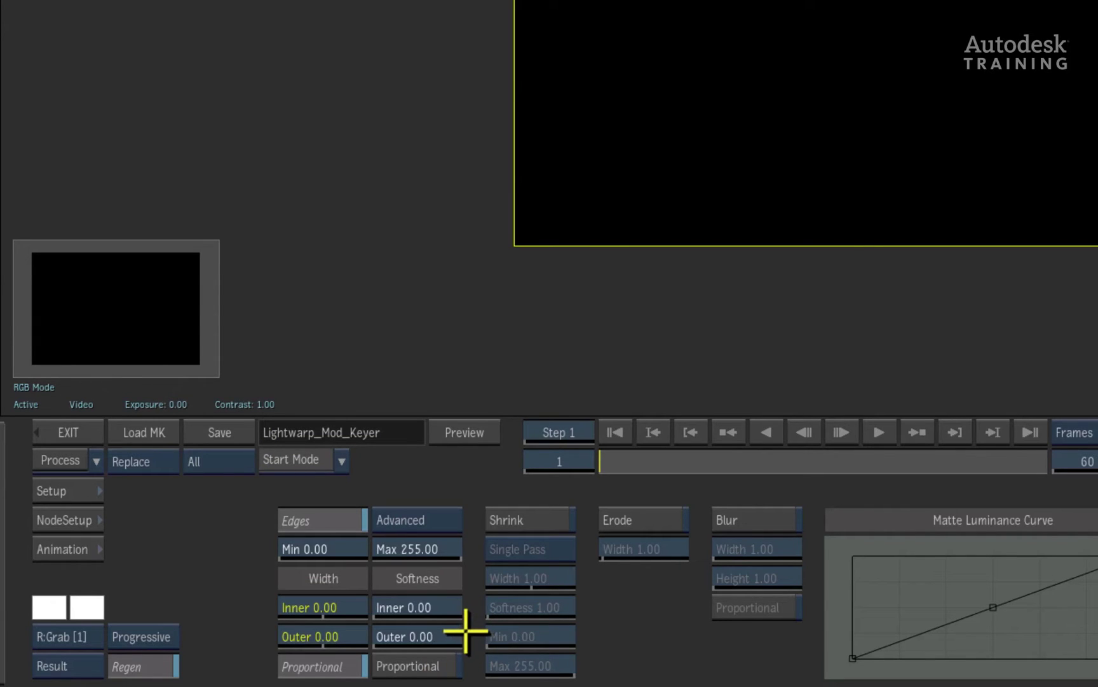
{"action": "left_click_drag", "start_coordinate": [386, 601], "coordinate": [571, 581]}
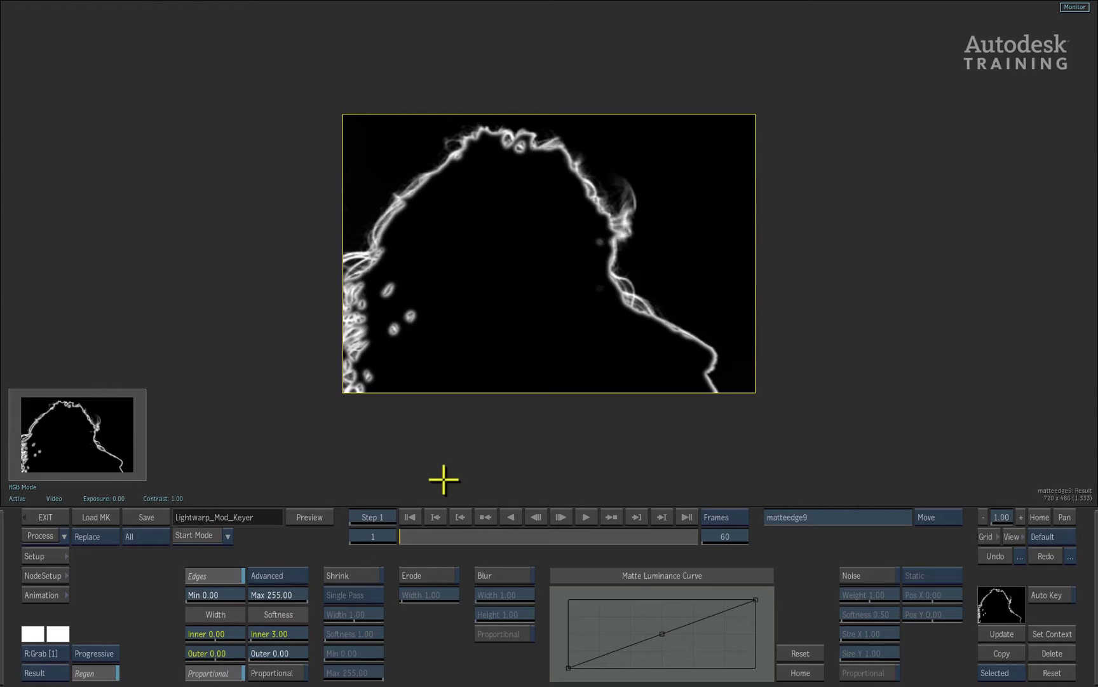
Add a Pixel Spread node to the right of the Matte Edge node, and move Matte Edge left beneath MasterK.
{"action": "mouse_move", "coordinate": [1, 634]}
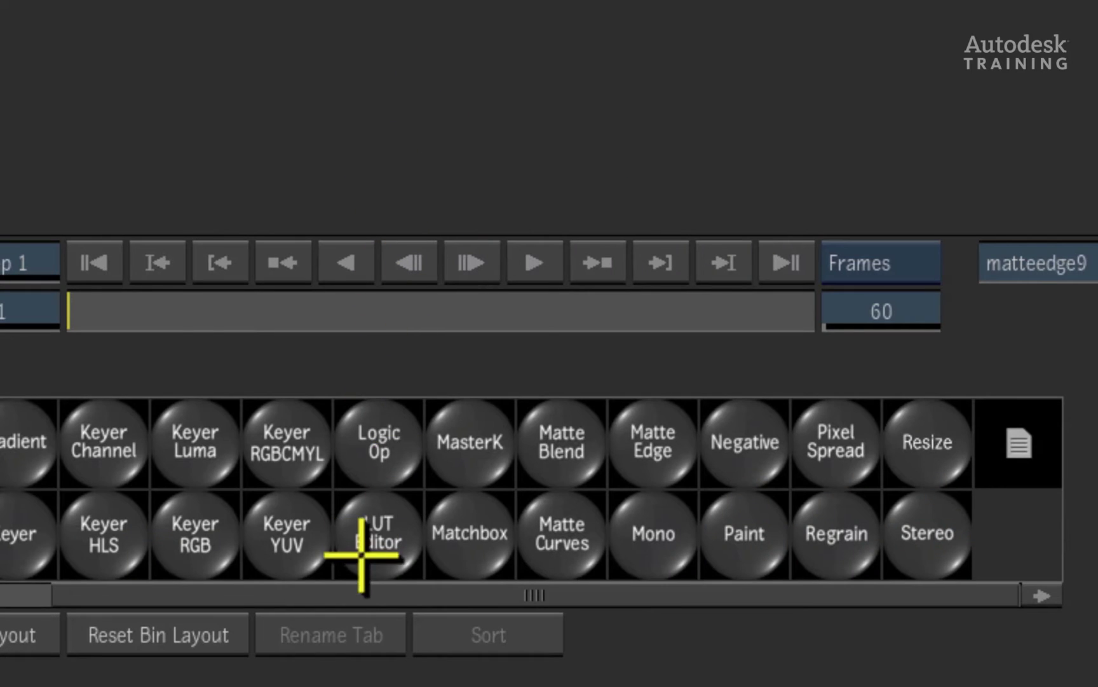
{"action": "left_click_drag", "start_coordinate": [514, 648], "coordinate": [510, 646]}
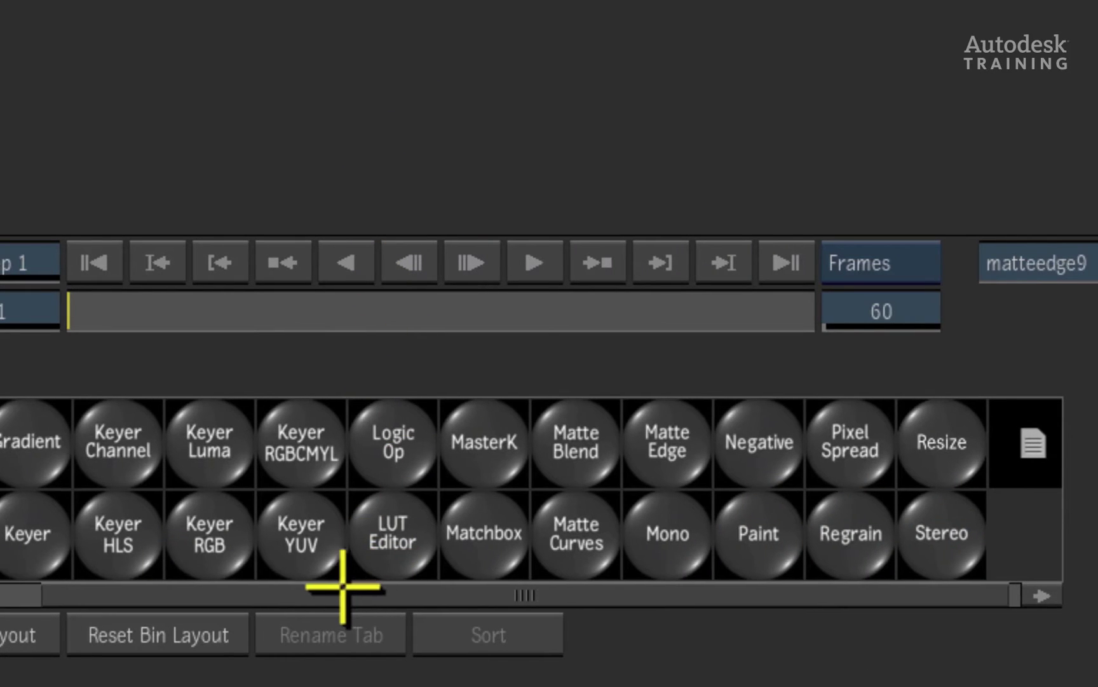
{"action": "left_click_drag", "start_coordinate": [343, 586], "coordinate": [392, 570]}
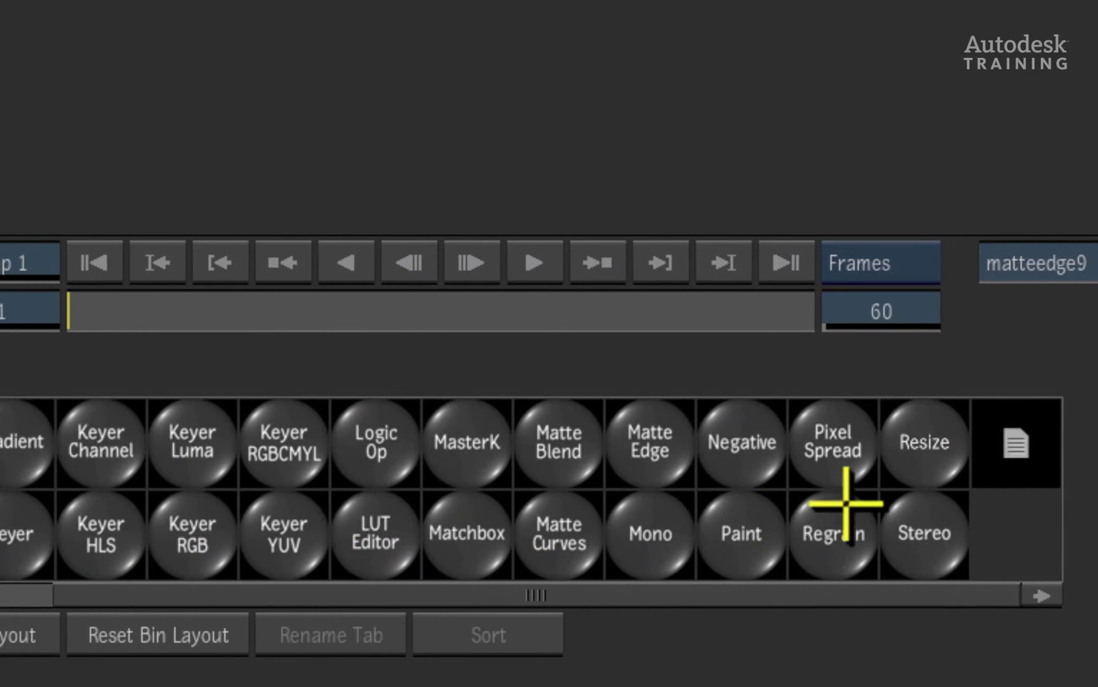
{"action": "left_click_drag", "start_coordinate": [831, 437], "coordinate": [869, 20]}
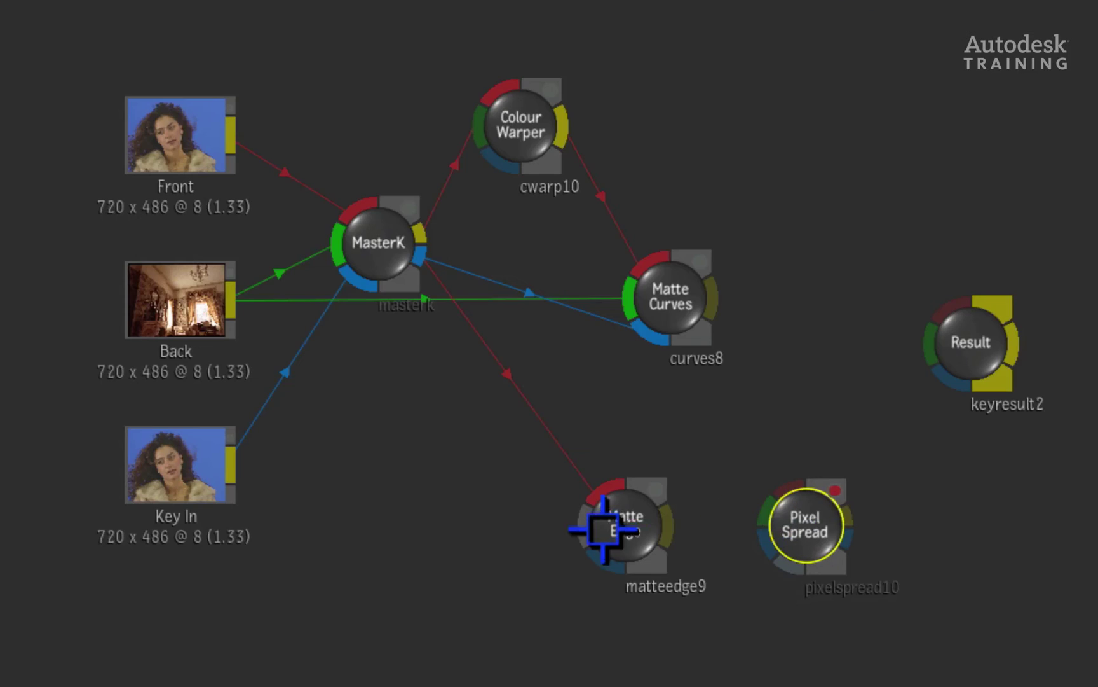
{"action": "left_click_drag", "start_coordinate": [603, 530], "coordinate": [452, 544]}
Connect the Matte Curves output to the Pixel Spread node's front input.
{"action": "left_click_drag", "start_coordinate": [807, 525], "coordinate": [805, 532]}
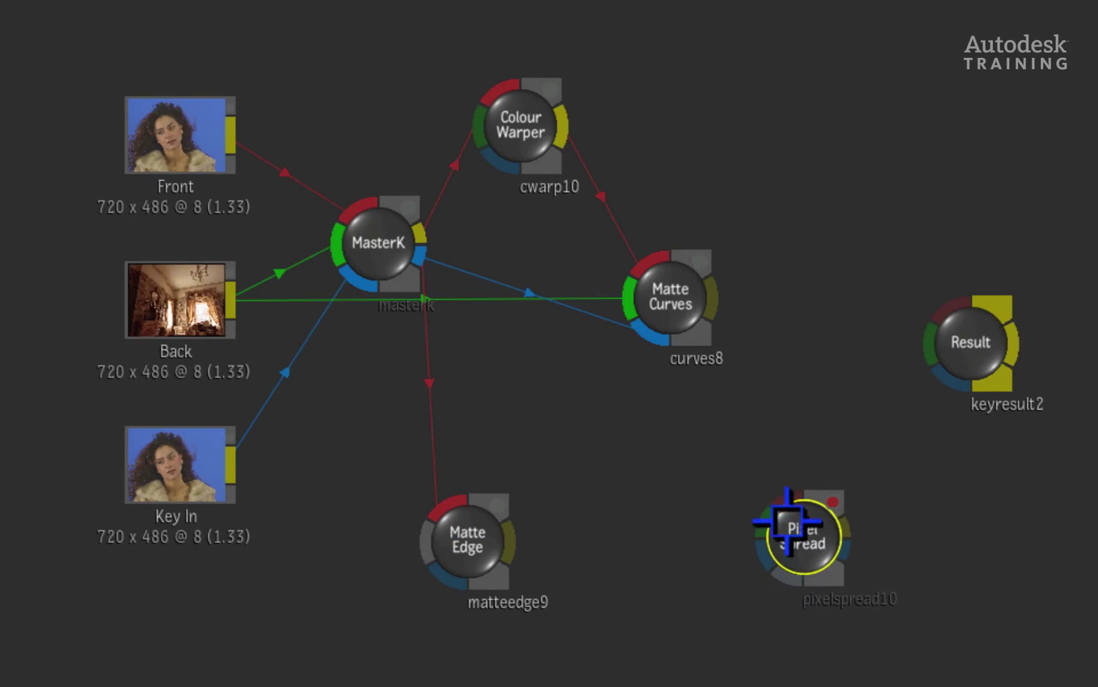
{"action": "left_click_drag", "start_coordinate": [712, 303], "coordinate": [778, 502]}
{"action": "left_click_drag", "start_coordinate": [785, 520], "coordinate": [831, 501]}
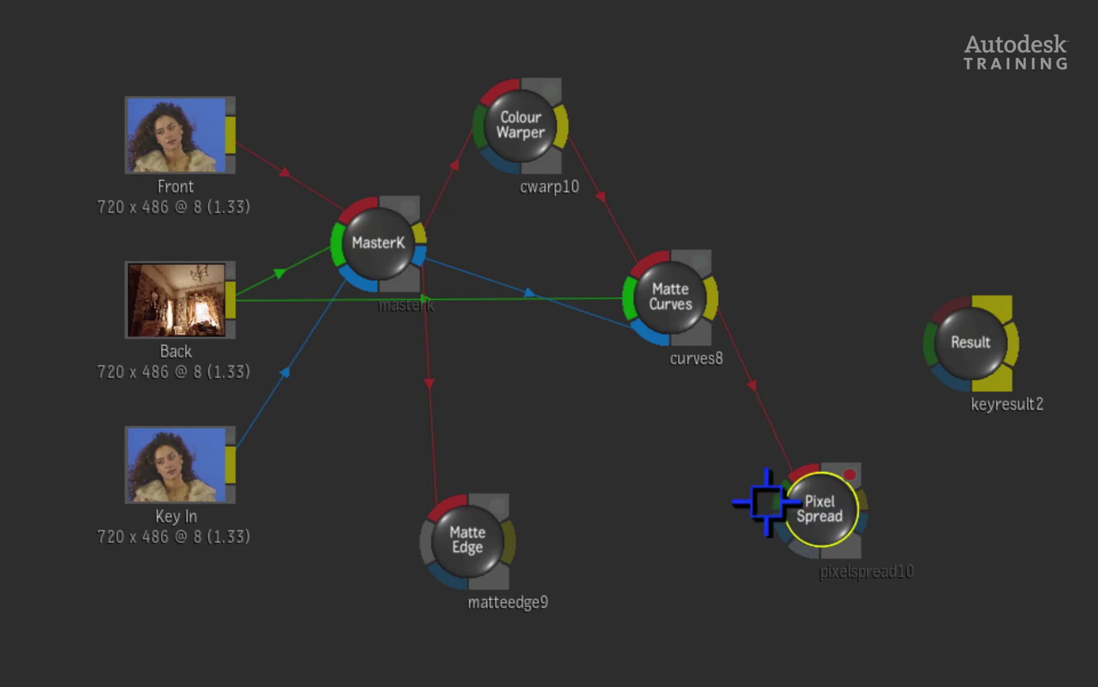
Connect the Back clip to the Pixel Spread node's back input and the Matte Edge output to its matte input.
{"action": "left_click_drag", "start_coordinate": [231, 303], "coordinate": [818, 499]}
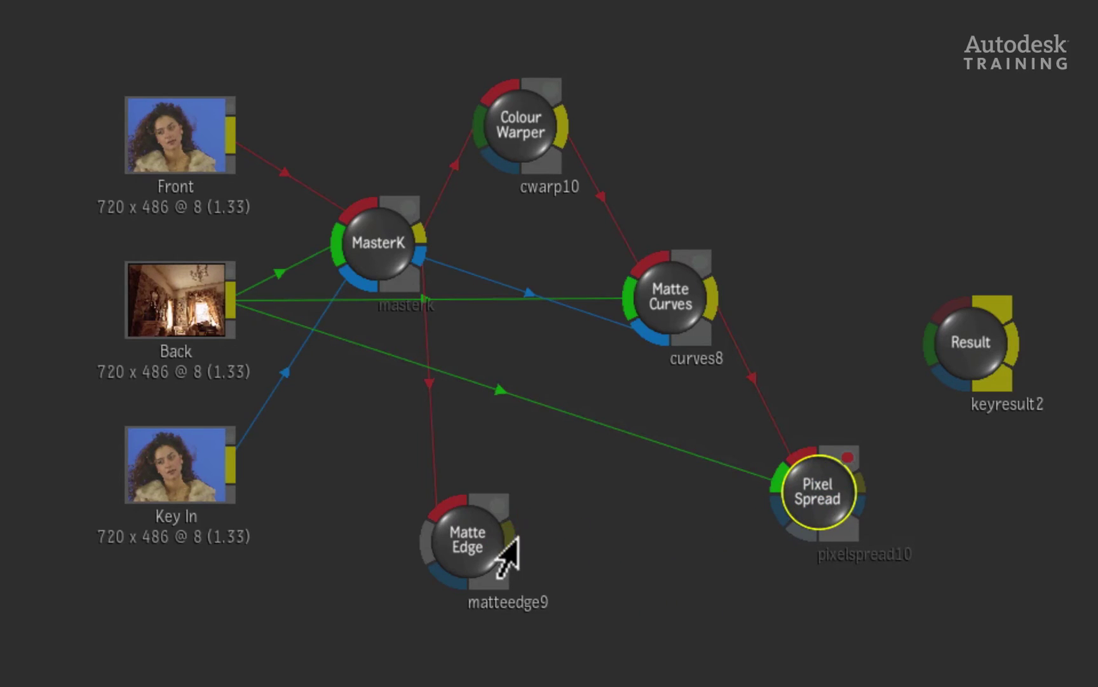
{"action": "left_click_drag", "start_coordinate": [519, 539], "coordinate": [820, 481]}
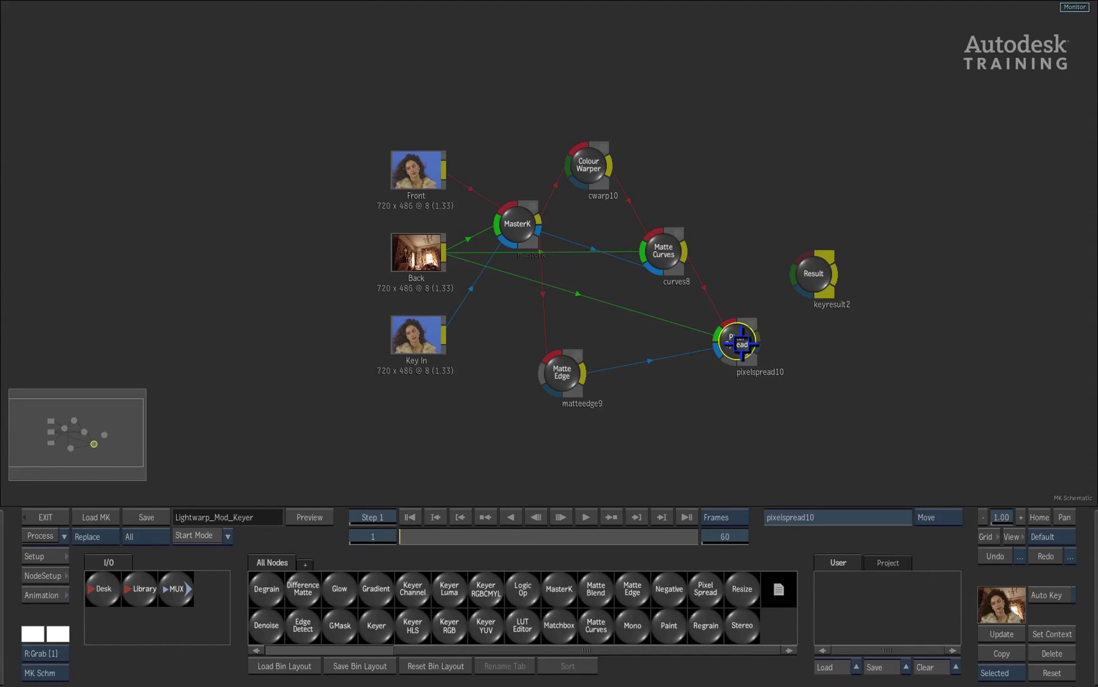
Display the Pixel Spread node's result, and set its spread type to Interpolate and its spread mode to Contraction.
{"action": "double_click", "coordinate": [737, 342]}
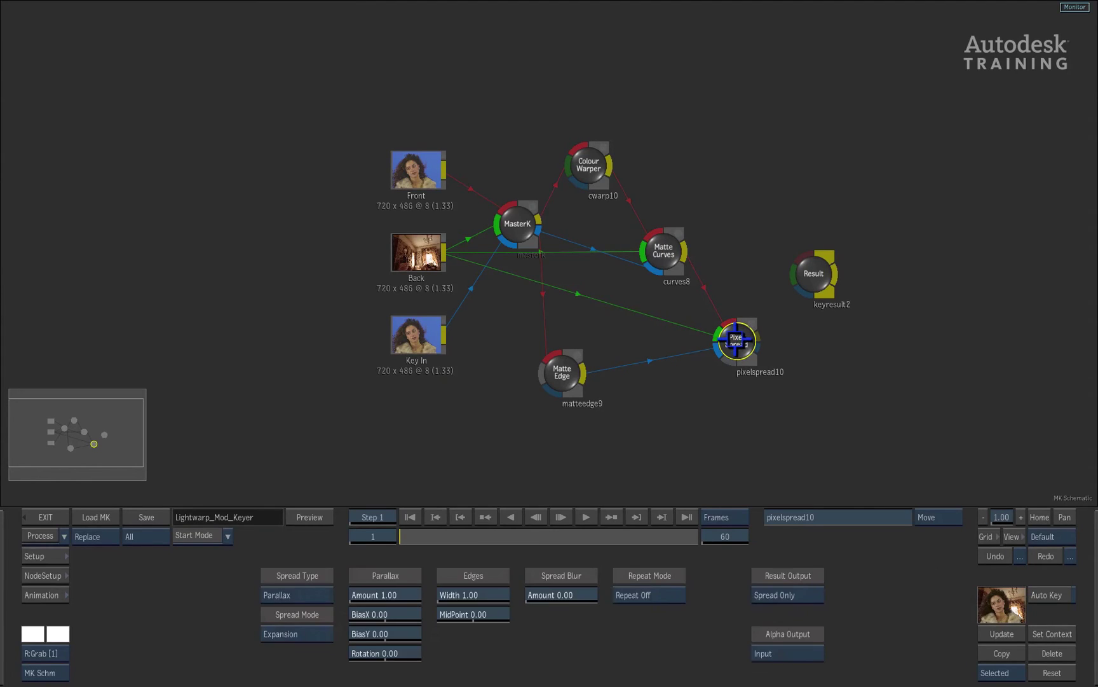
{"action": "key", "text": "F4"}
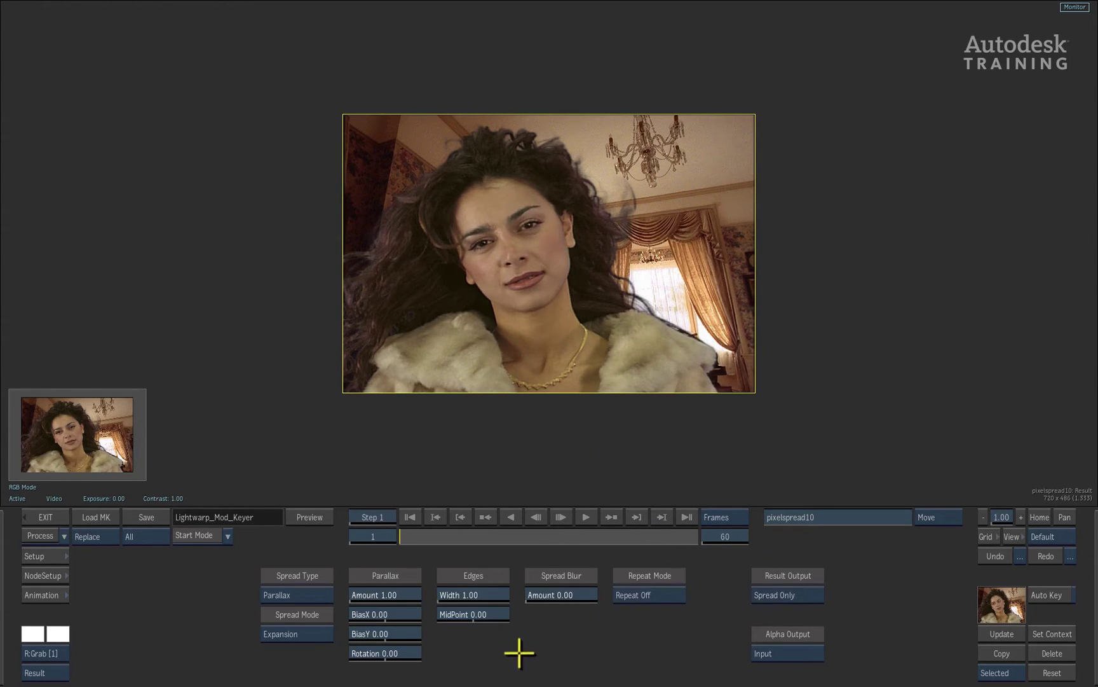
{"action": "left_click_drag", "start_coordinate": [1034, 518], "coordinate": [1023, 518]}
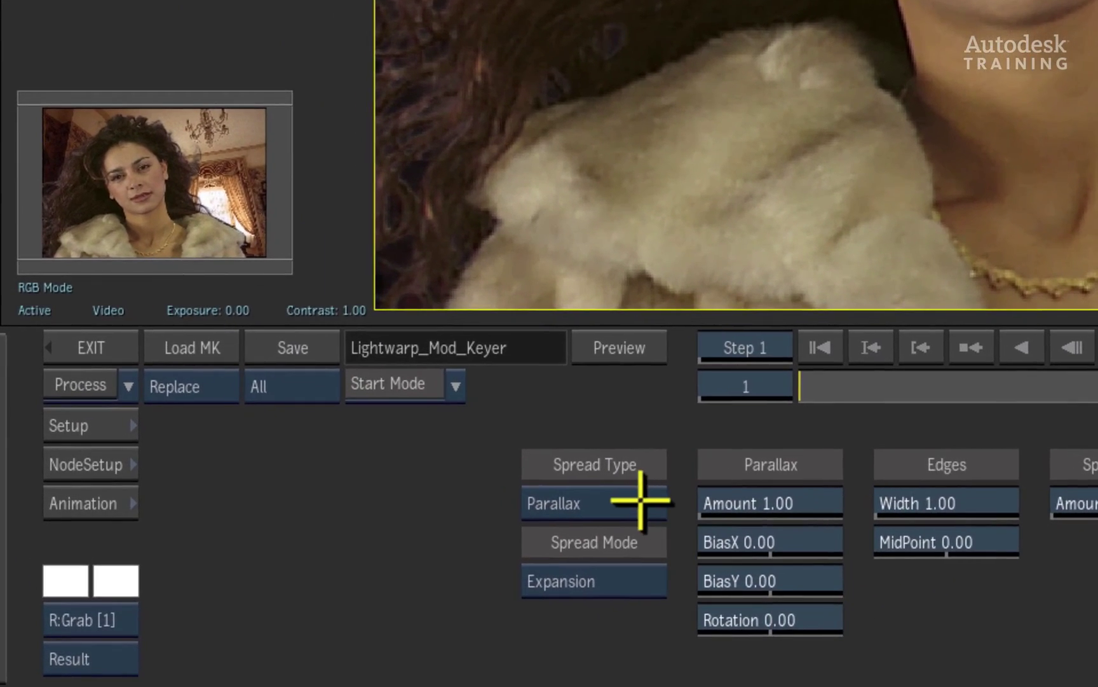
{"action": "left_click_drag", "start_coordinate": [637, 501], "coordinate": [628, 541]}
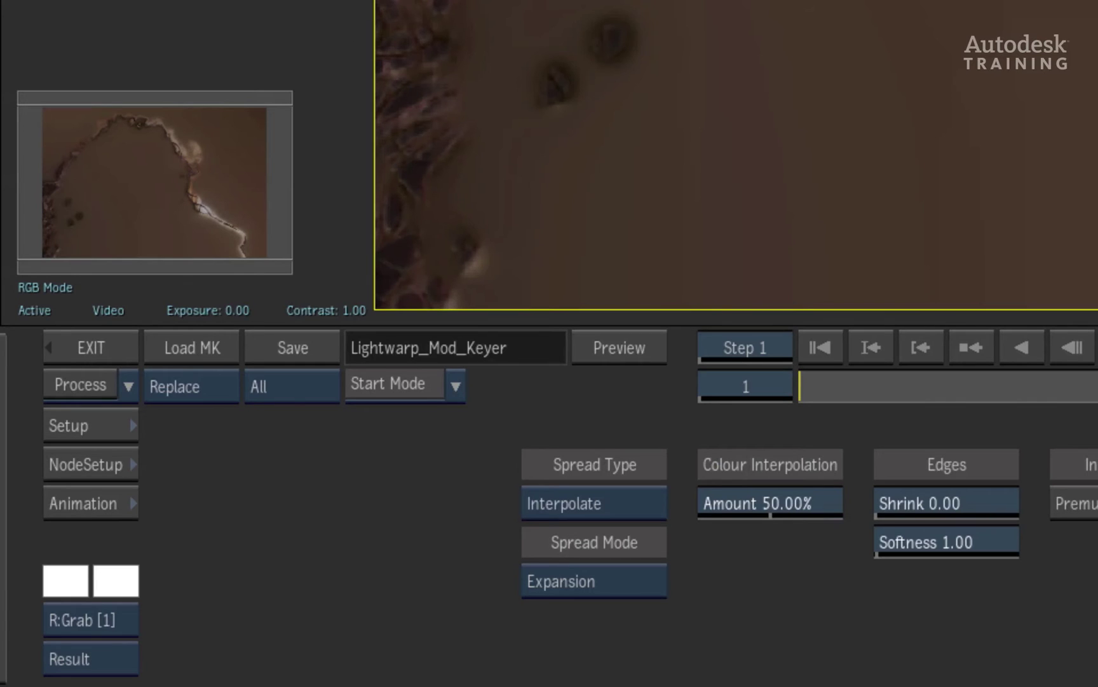
{"action": "left_click", "coordinate": [631, 572]}
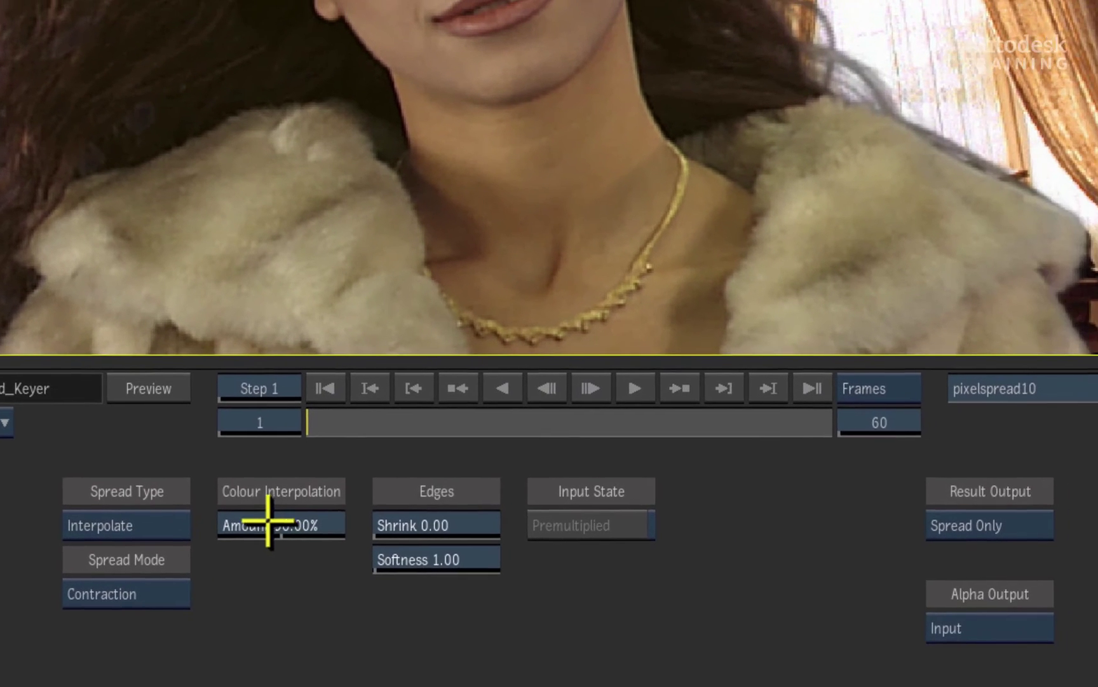
Try a Pixel Spread colour interpolation amount of 100%, and settle on 45%.
{"action": "left_click_drag", "start_coordinate": [670, 504], "coordinate": [956, 483]}
{"action": "left_click_drag", "start_coordinate": [547, 502], "coordinate": [775, 456]}
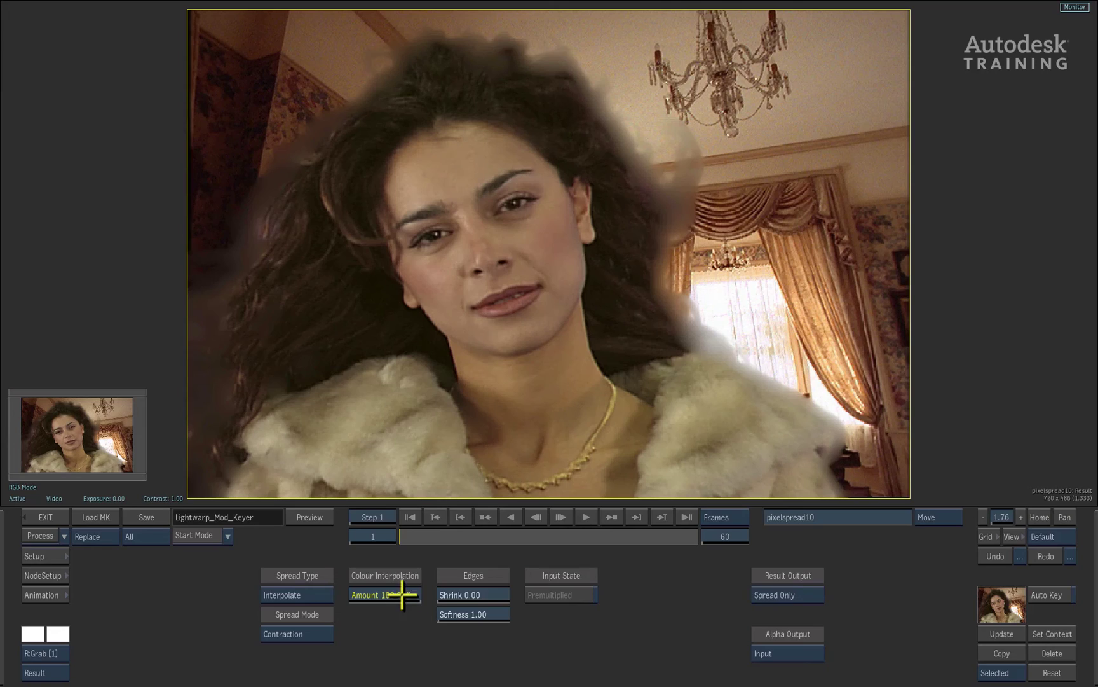
{"action": "left_click", "coordinate": [397, 597]}
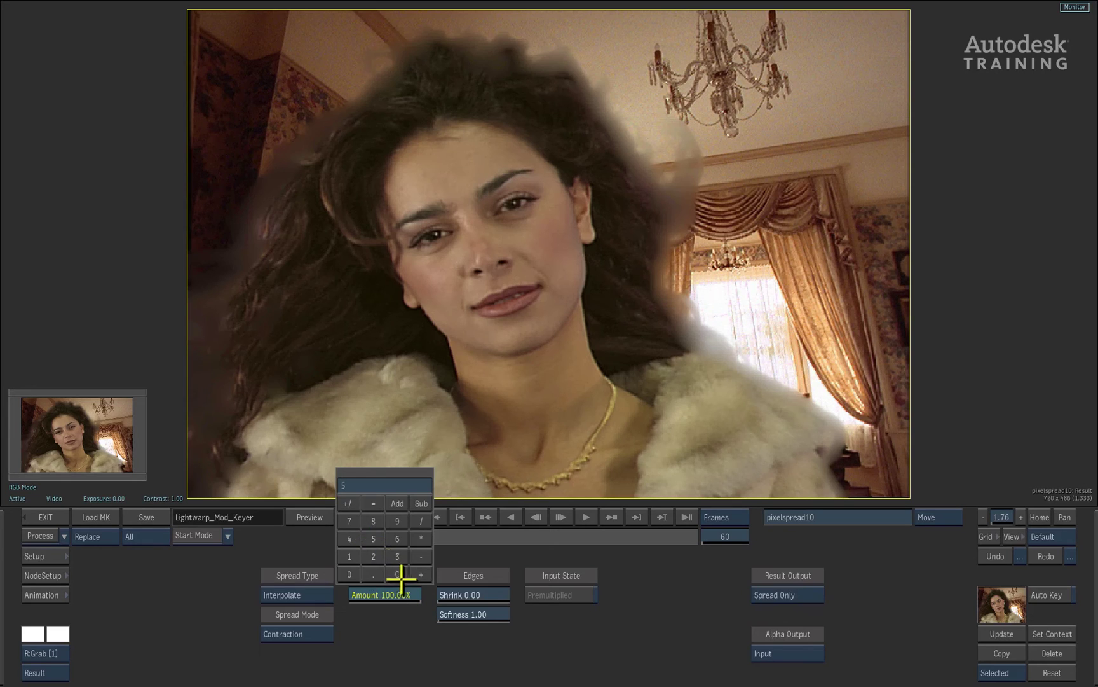
{"action": "key", "text": "Return"}
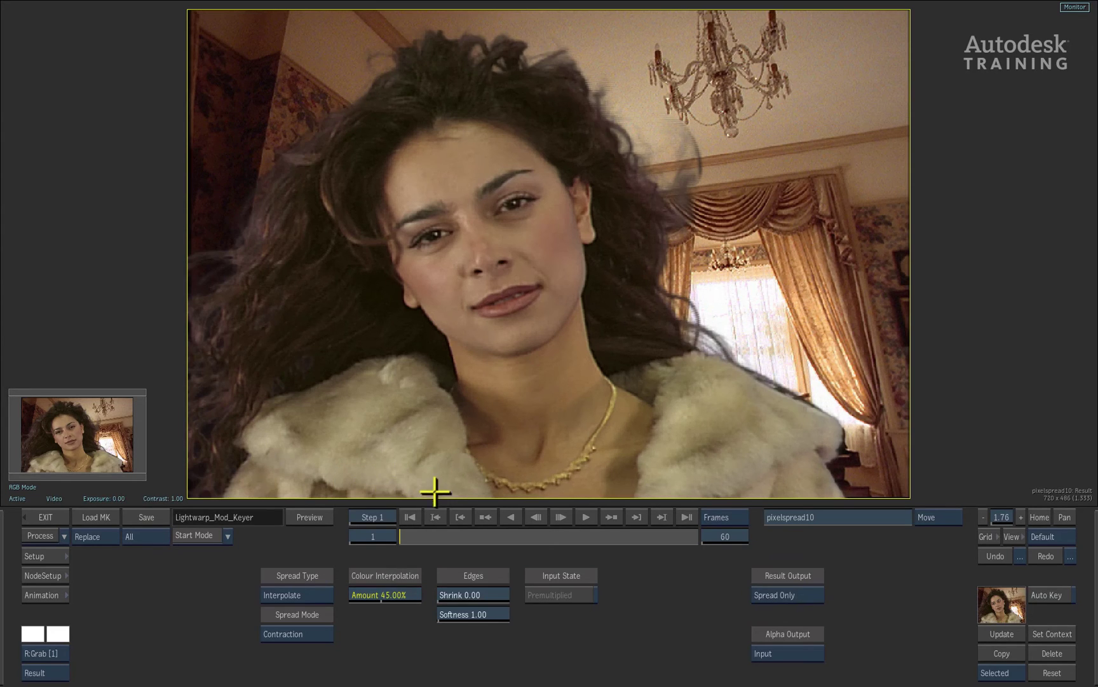
{"action": "left_click_drag", "start_coordinate": [461, 592], "coordinate": [419, 594]}
Compare the fine hair edges between the original front view and the Pixel Spread result at close range.
{"action": "left_click_drag", "start_coordinate": [1010, 517], "coordinate": [1097, 513]}
{"action": "left_click_drag", "start_coordinate": [801, 103], "coordinate": [728, 318]}
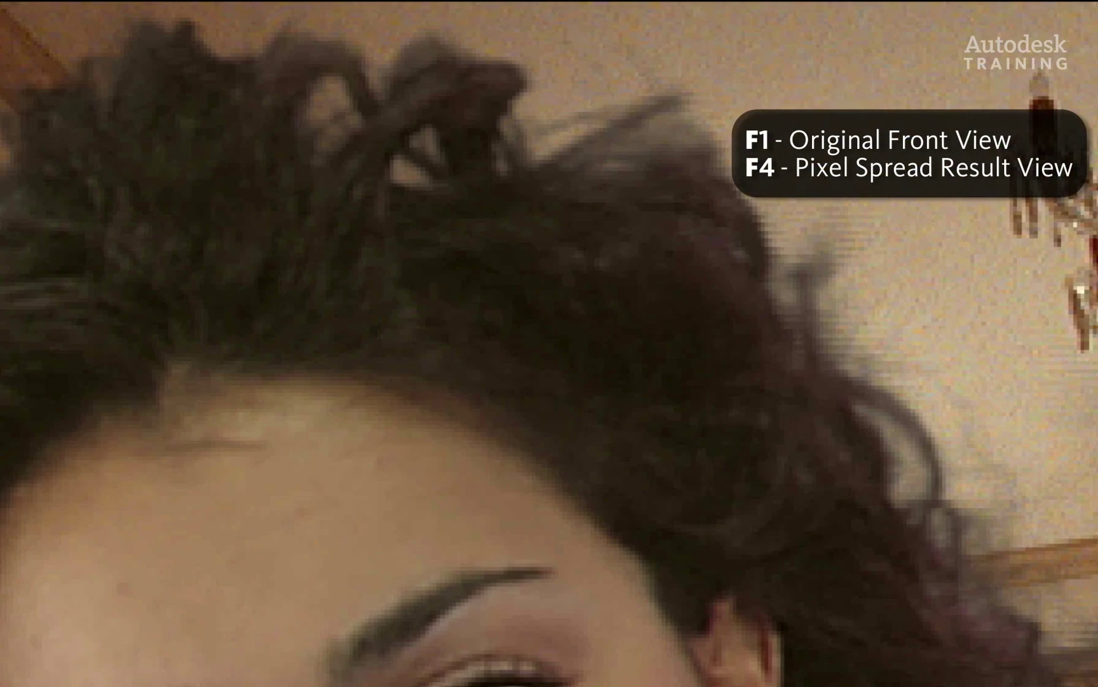
{"action": "key", "text": "F4"}
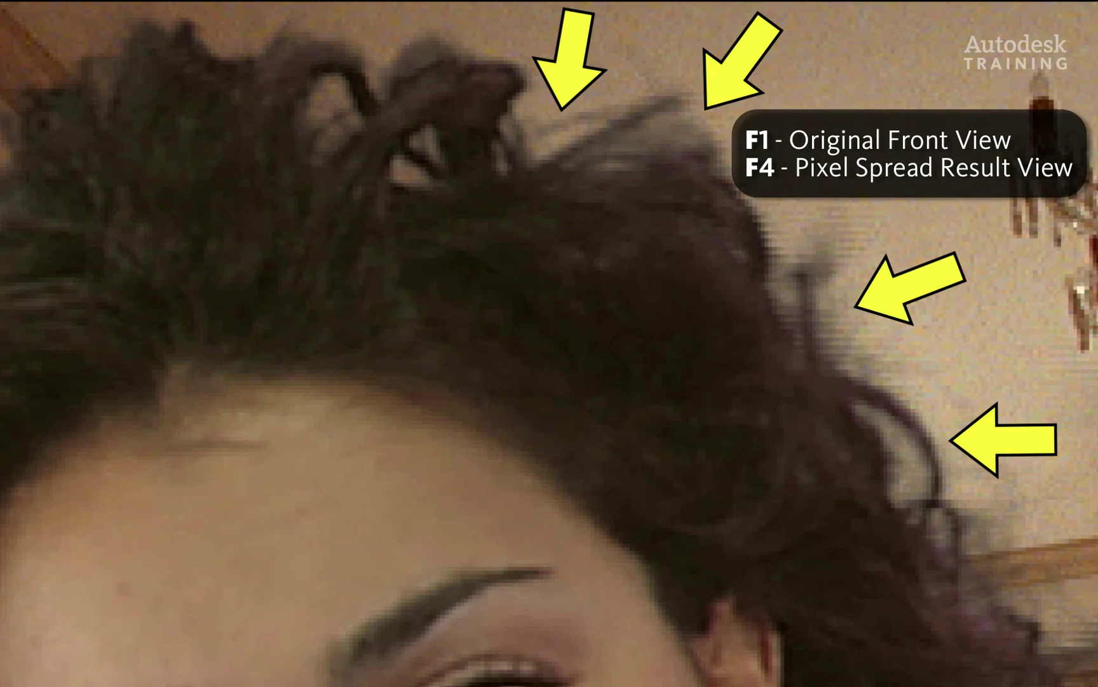
{"action": "key", "text": "F1"}
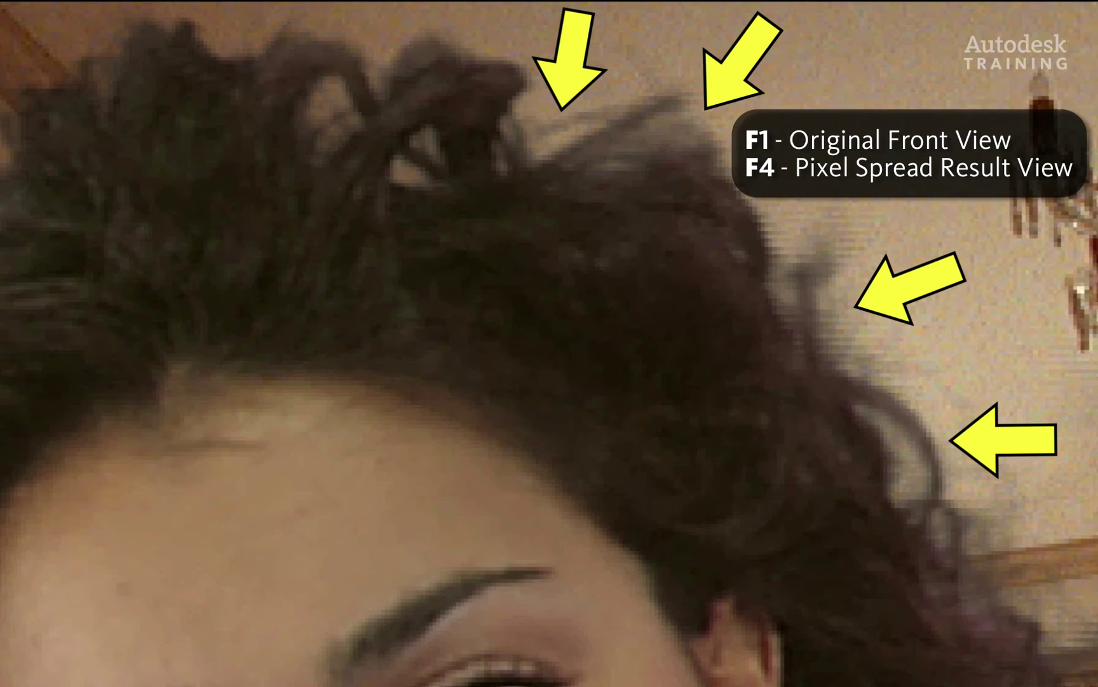
{"action": "key", "text": "F4"}
{"action": "key", "text": "F1"}
{"action": "key", "text": "F4"}
{"action": "key", "text": "F1"}
{"action": "key", "text": "F4"}
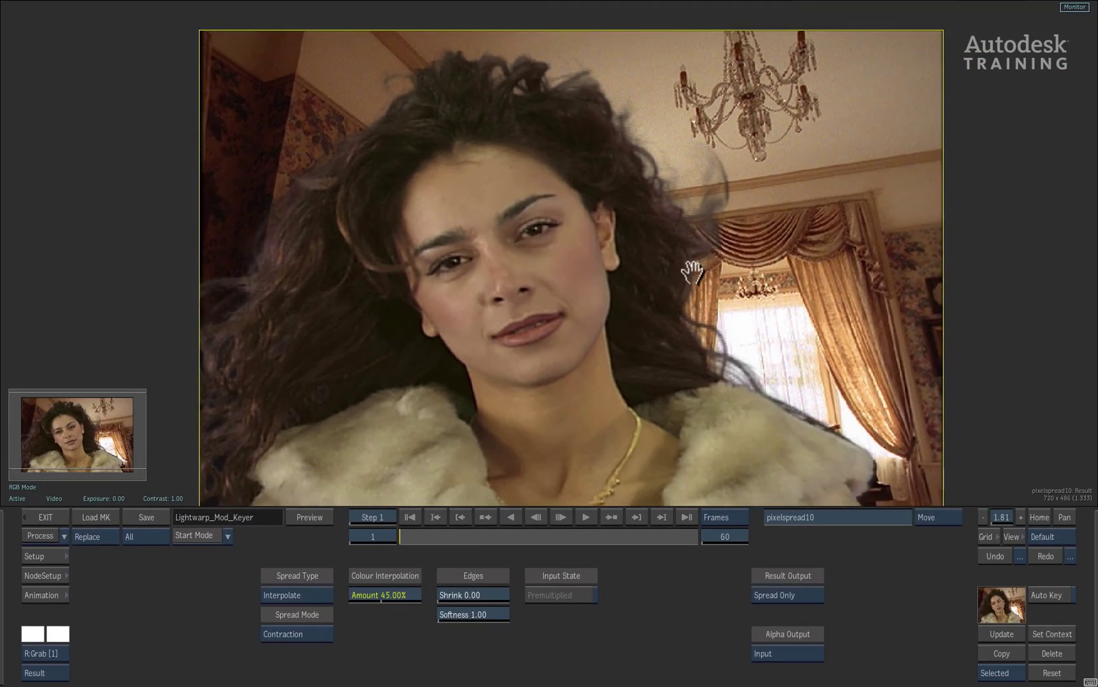
{"action": "left_click_drag", "start_coordinate": [692, 272], "coordinate": [700, 258]}
{"action": "left_click_drag", "start_coordinate": [699, 258], "coordinate": [683, 306]}
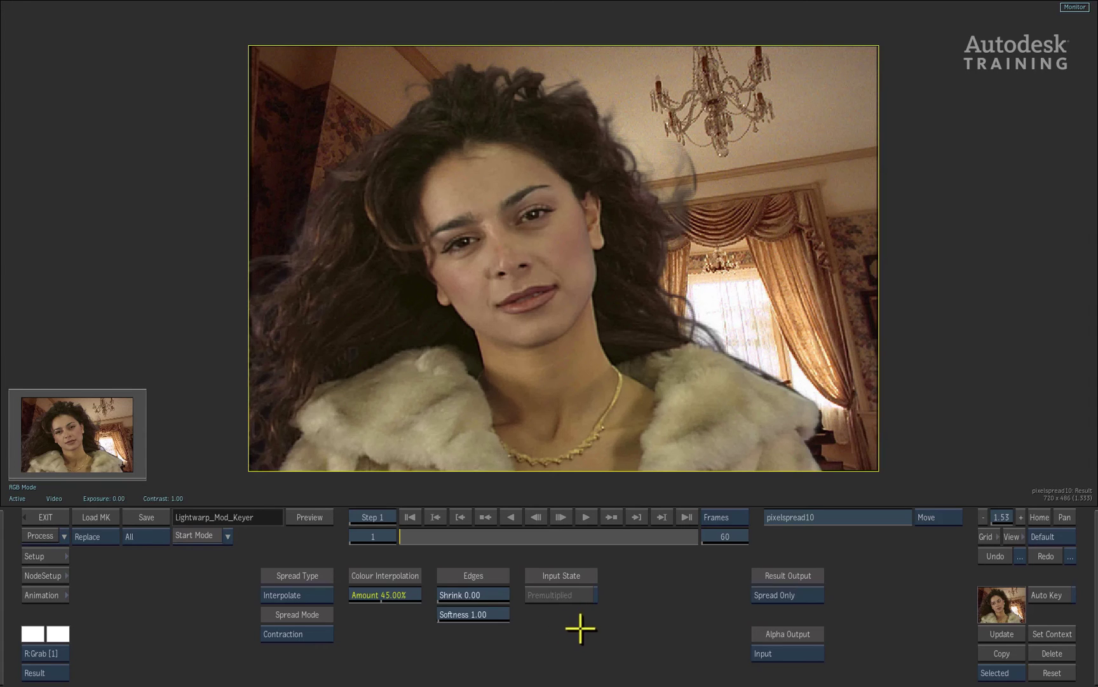
Connect the Pixel Spread output to the Result node's front and back inputs, and move Pixel Spread beneath Matte Curves.
{"action": "mouse_move", "coordinate": [1, 570]}
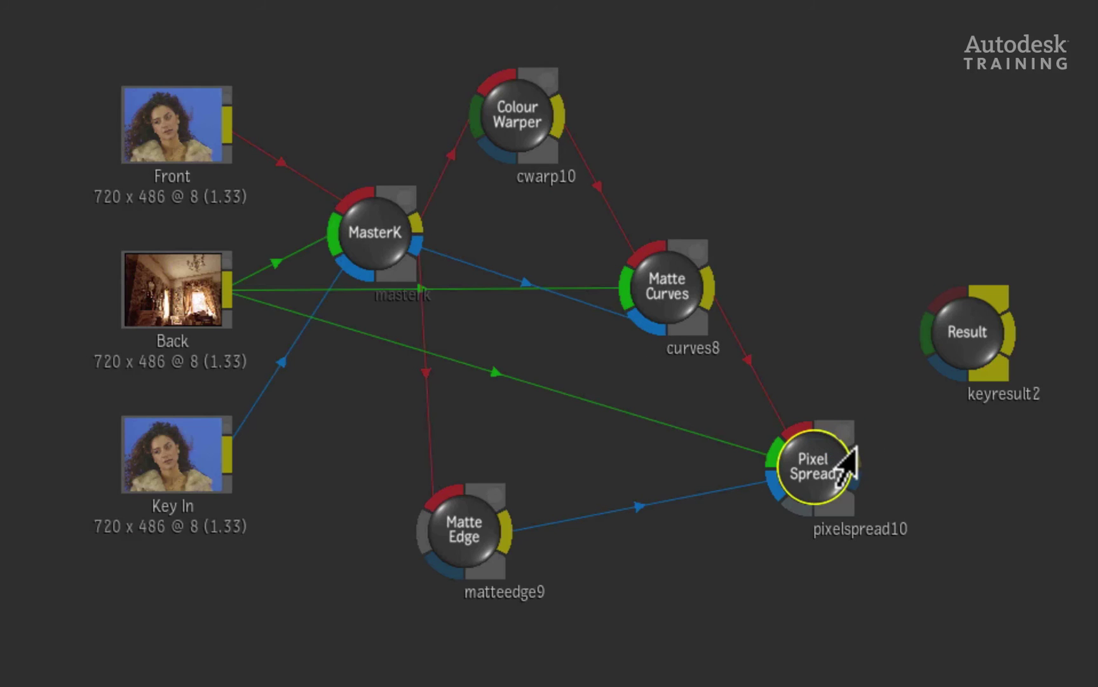
{"action": "left_click_drag", "start_coordinate": [751, 331], "coordinate": [799, 265]}
{"action": "left_click_drag", "start_coordinate": [950, 300], "coordinate": [952, 301]}
{"action": "left_click_drag", "start_coordinate": [978, 337], "coordinate": [1028, 368]}
{"action": "left_click_drag", "start_coordinate": [857, 456], "coordinate": [977, 368]}
{"action": "left_click_drag", "start_coordinate": [1016, 364], "coordinate": [1009, 305]}
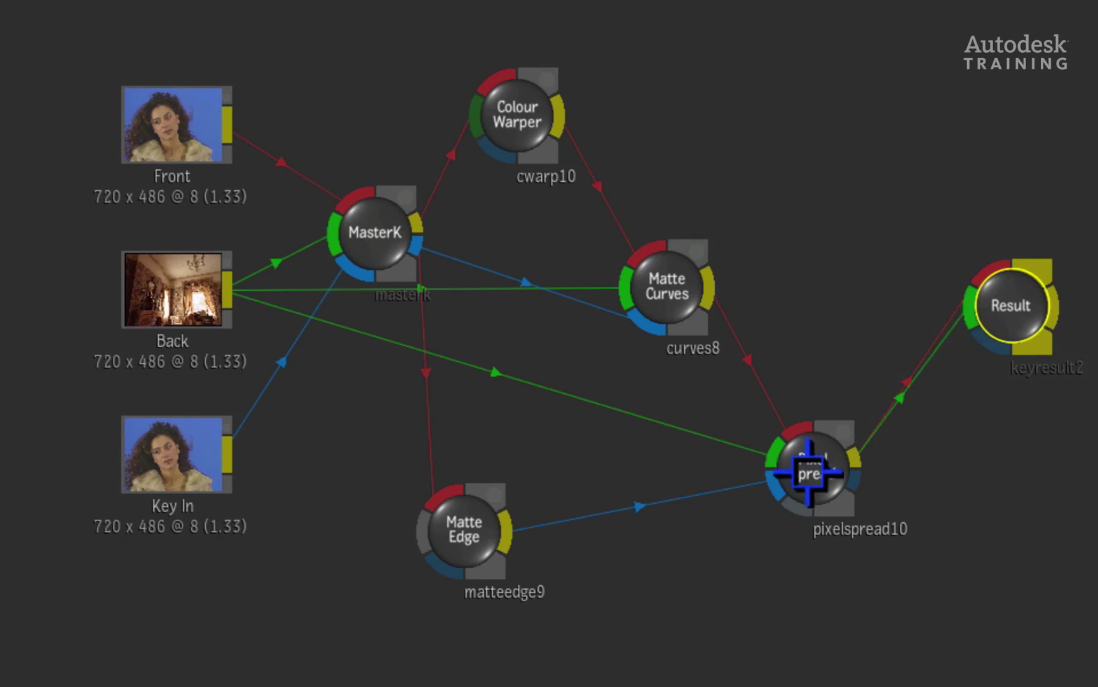
{"action": "left_click_drag", "start_coordinate": [809, 466], "coordinate": [733, 446]}
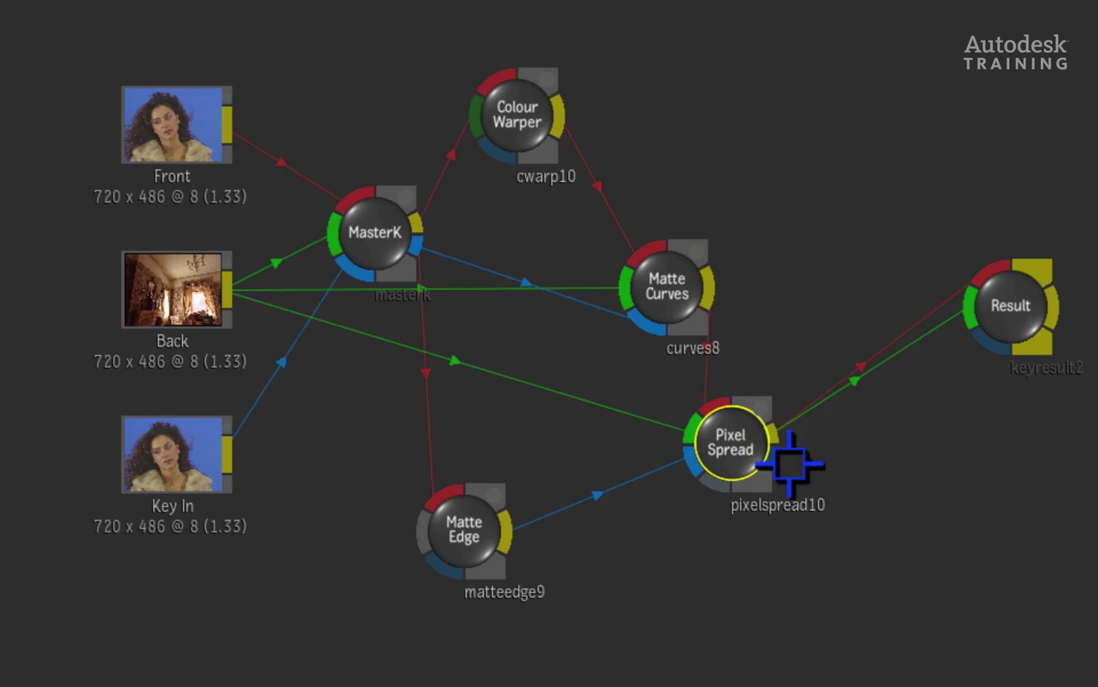
Move MasterK down, connect its matte output to the Result node's matte input, and display the final keyer result.
{"action": "left_click_drag", "start_coordinate": [386, 240], "coordinate": [996, 333]}
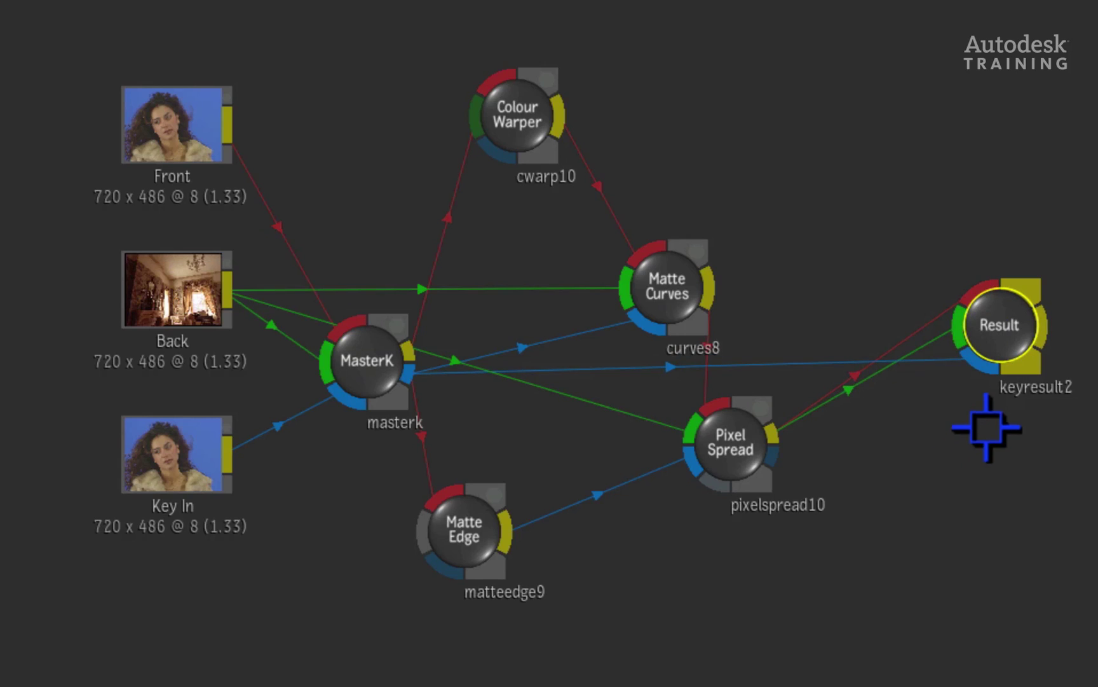
{"action": "key", "text": "F4"}
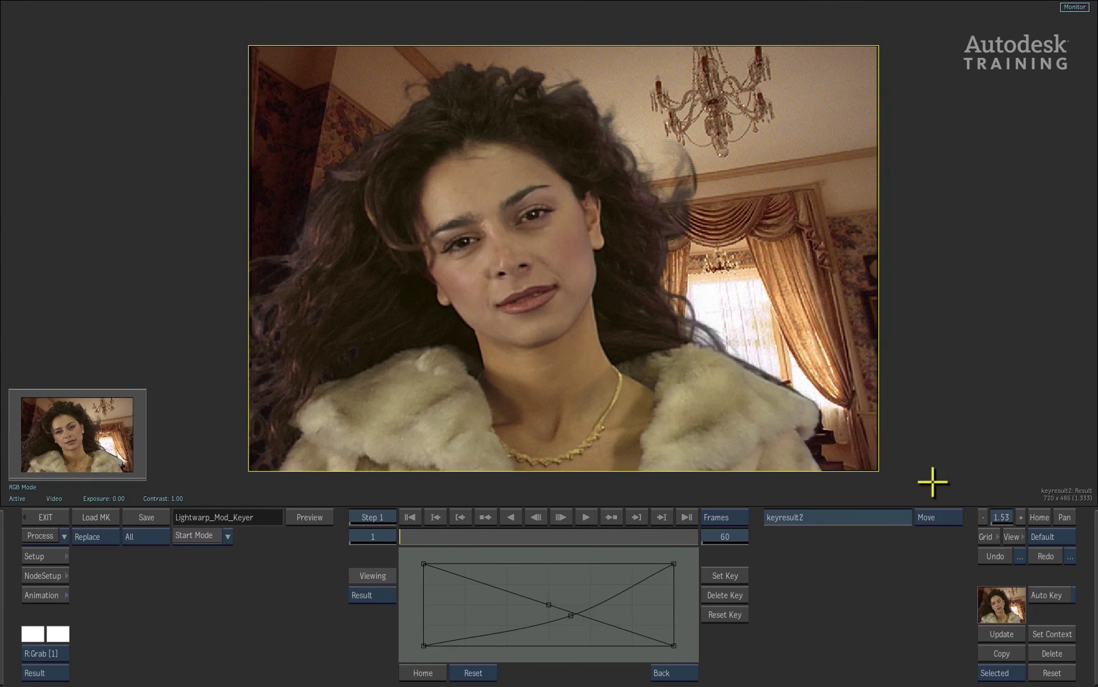
{"action": "left_click", "coordinate": [1023, 519]}
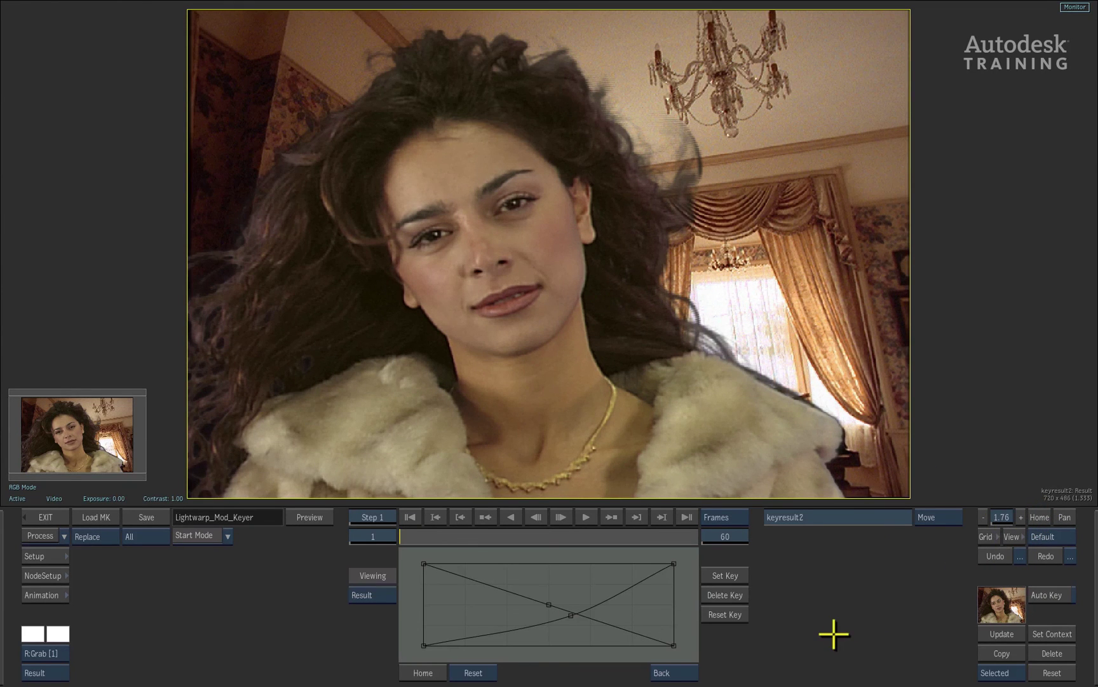